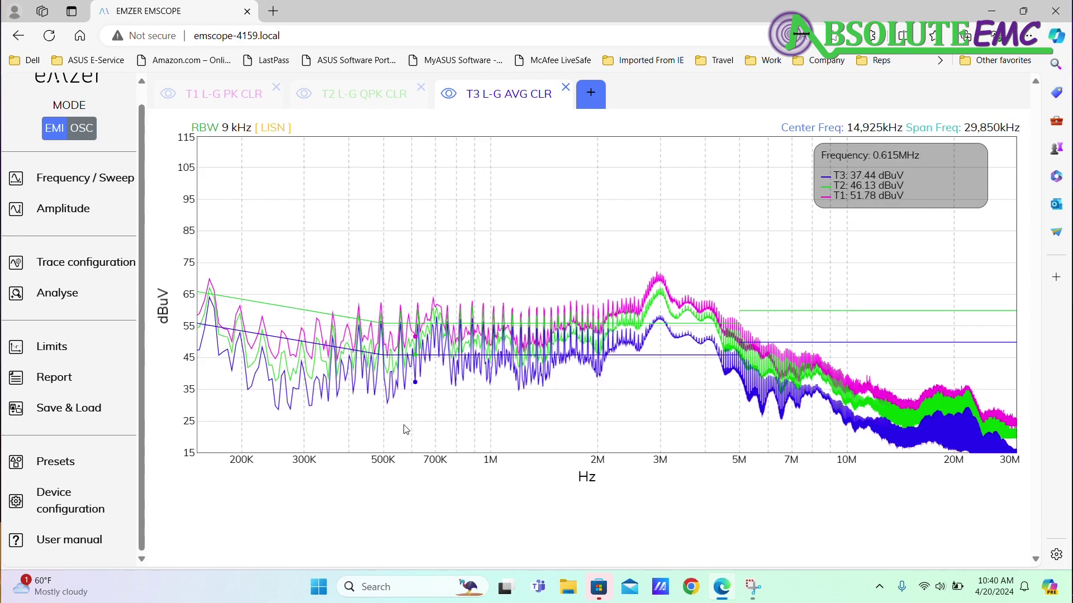
In device configuration, try the Dark colour theme, then return to Bright
left_click(63, 509)
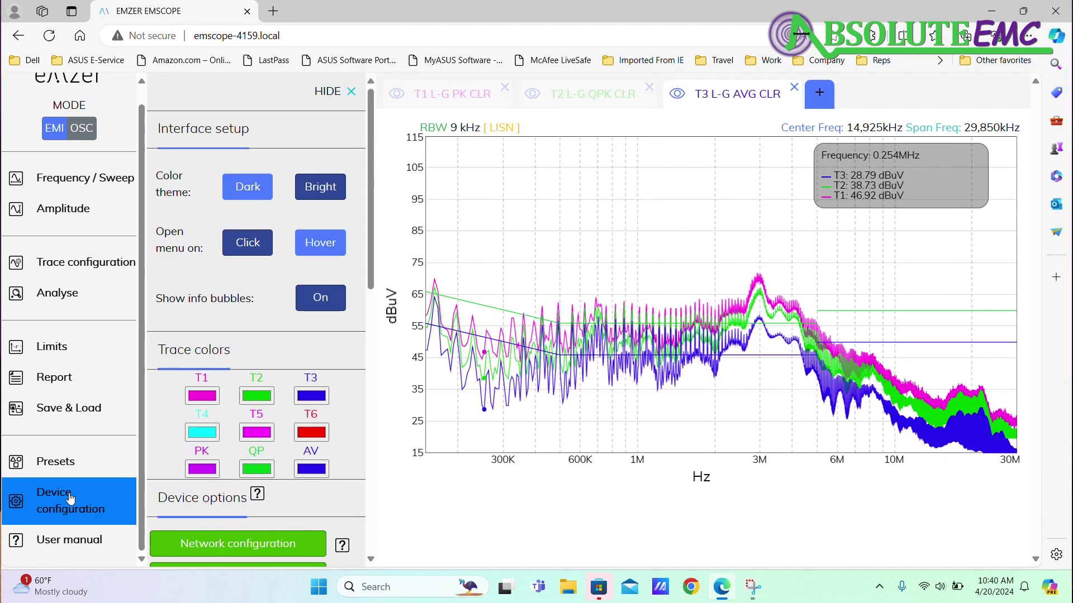
left_click(254, 194)
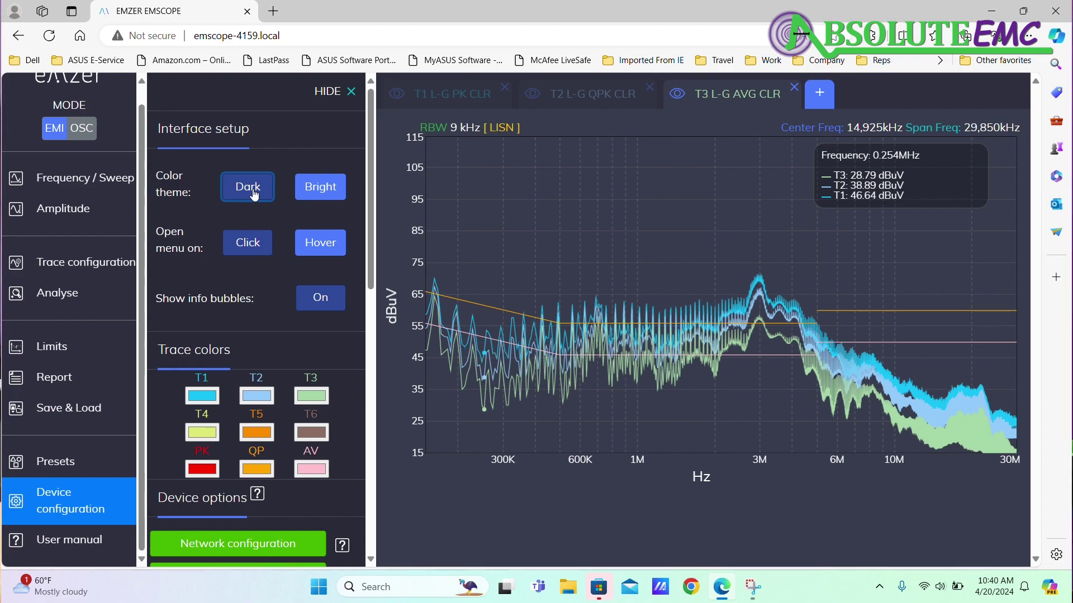
left_click(334, 193)
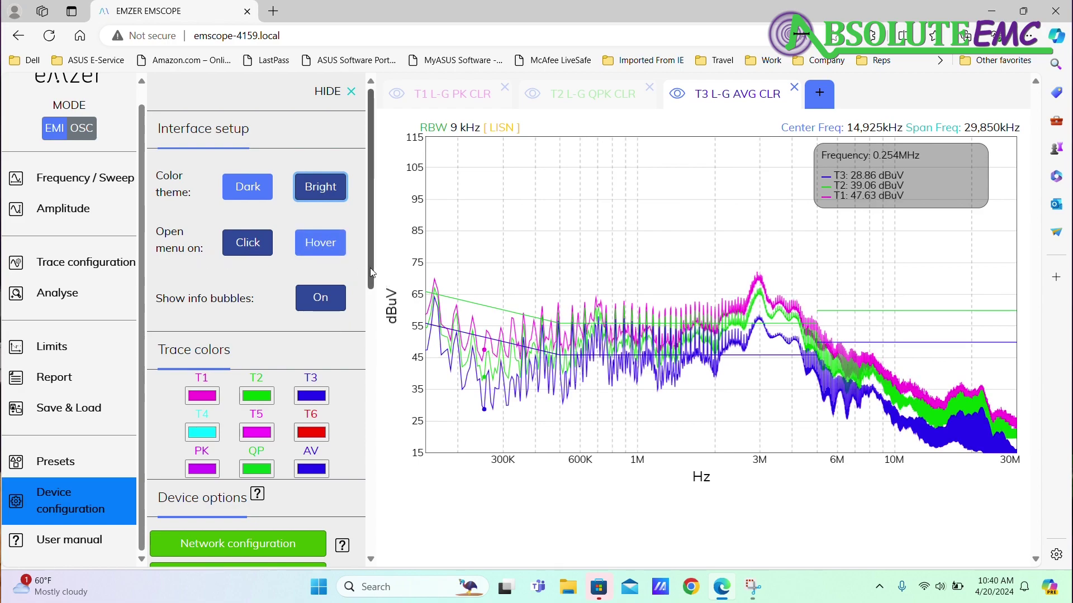
Scroll through the device options, then bring up the frequency and sweep settings
scroll(322, 291, "down", 3)
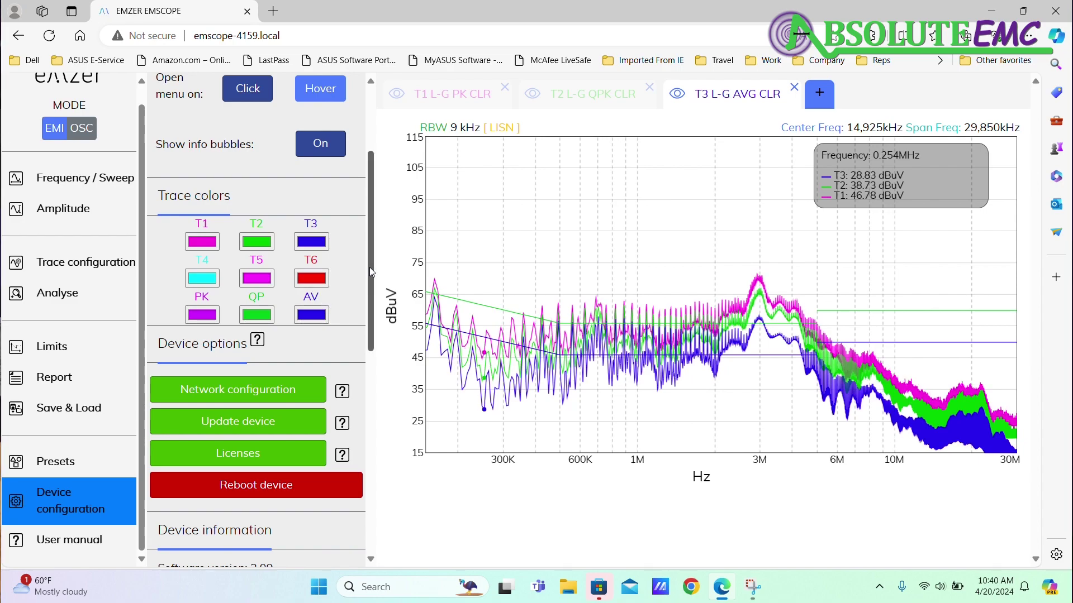
mouse_move(370, 267)
left_mouse_down()
mouse_move(350, 342)
mouse_move(343, 457)
mouse_move(368, 200)
left_mouse_up()
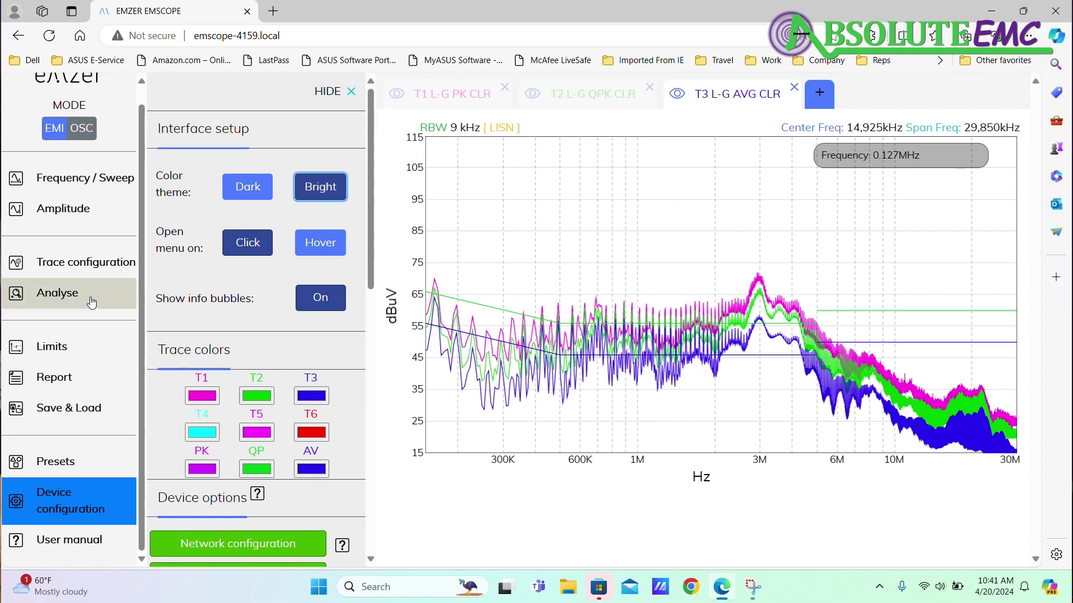
left_click(85, 180)
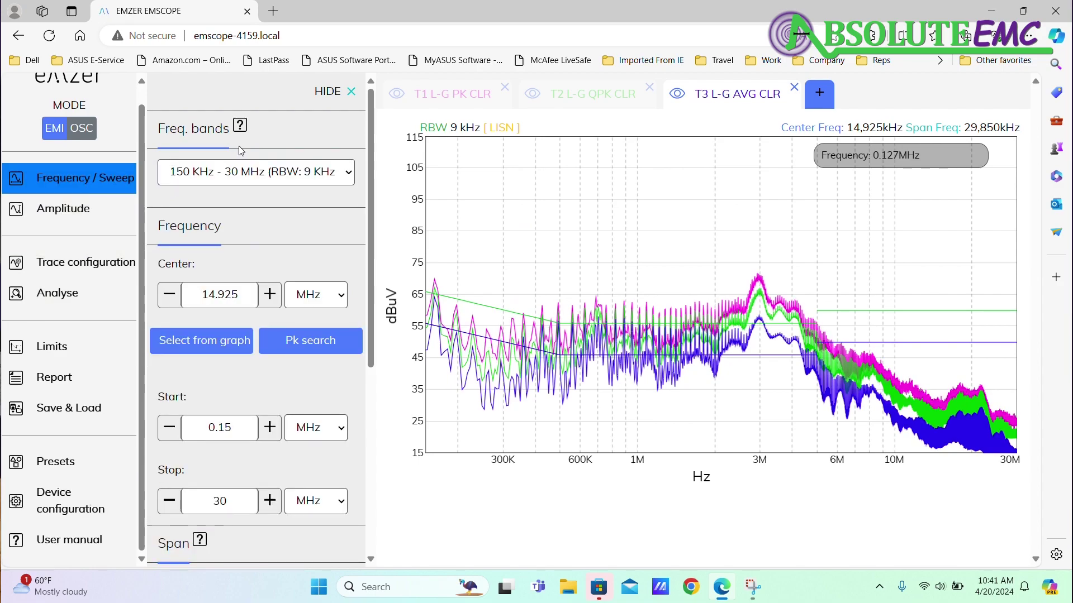
Keep the 150 kHz–30 MHz frequency band selected from the band list
left_click(352, 177)
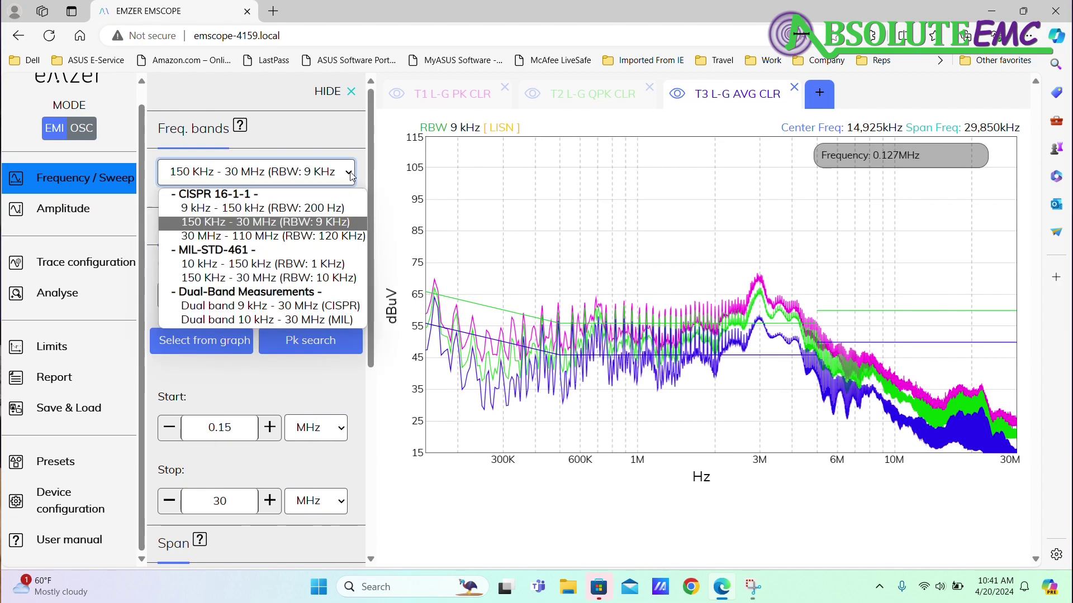
left_click(261, 223)
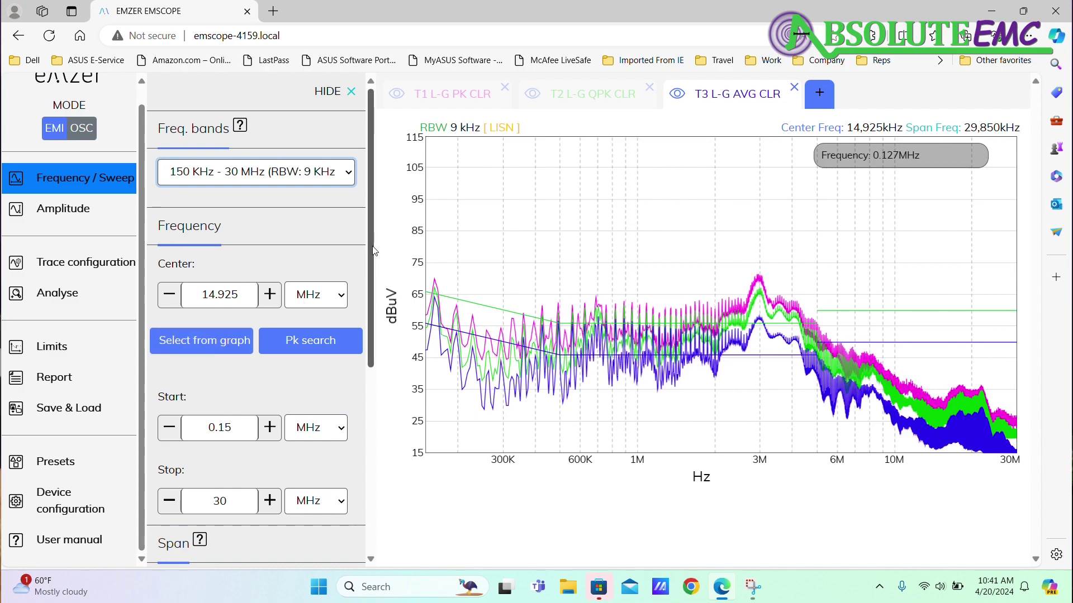
scroll(357, 291, "down", 4)
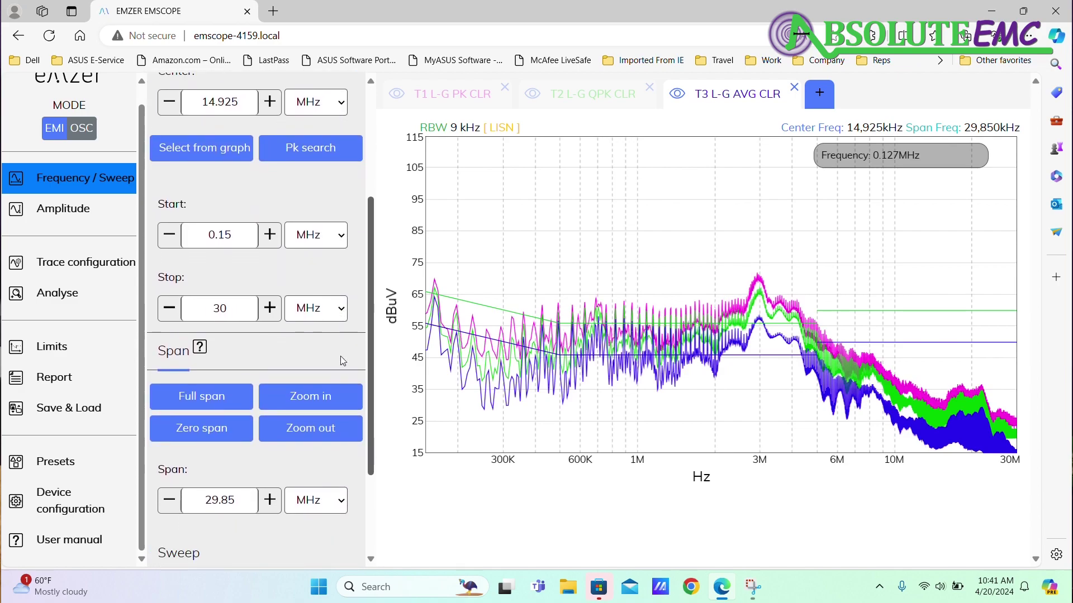
scroll(340, 373, "down", 1)
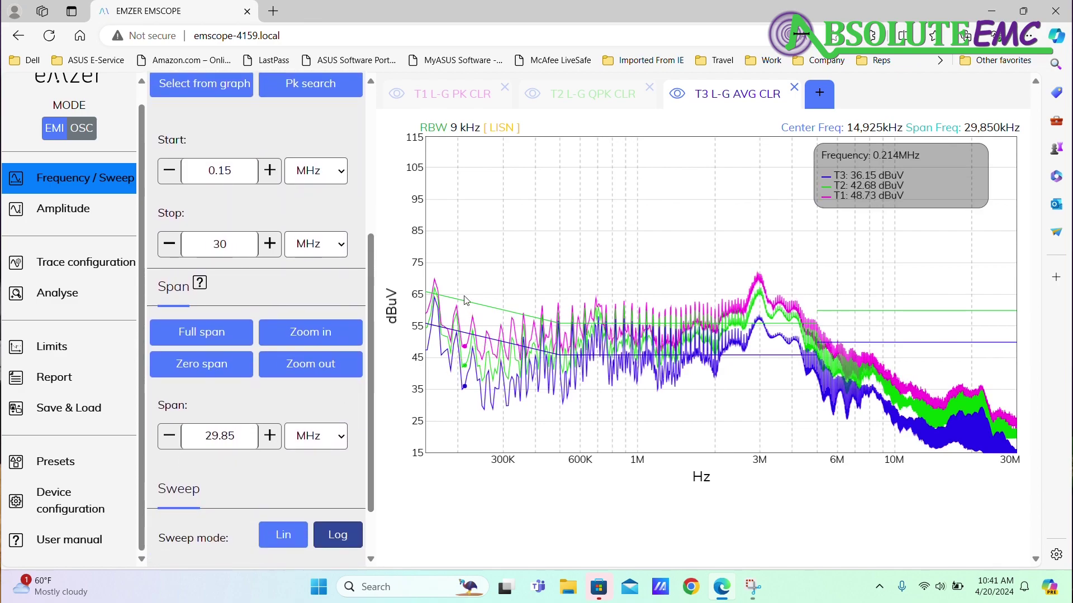
Zoom the plot to about 0.2–0.55 MHz, reset, zoom out, restore full span, then open Amplitude
mouse_move(455, 271)
left_mouse_down()
mouse_move(457, 291)
mouse_move(563, 379)
mouse_move(570, 402)
left_mouse_up()
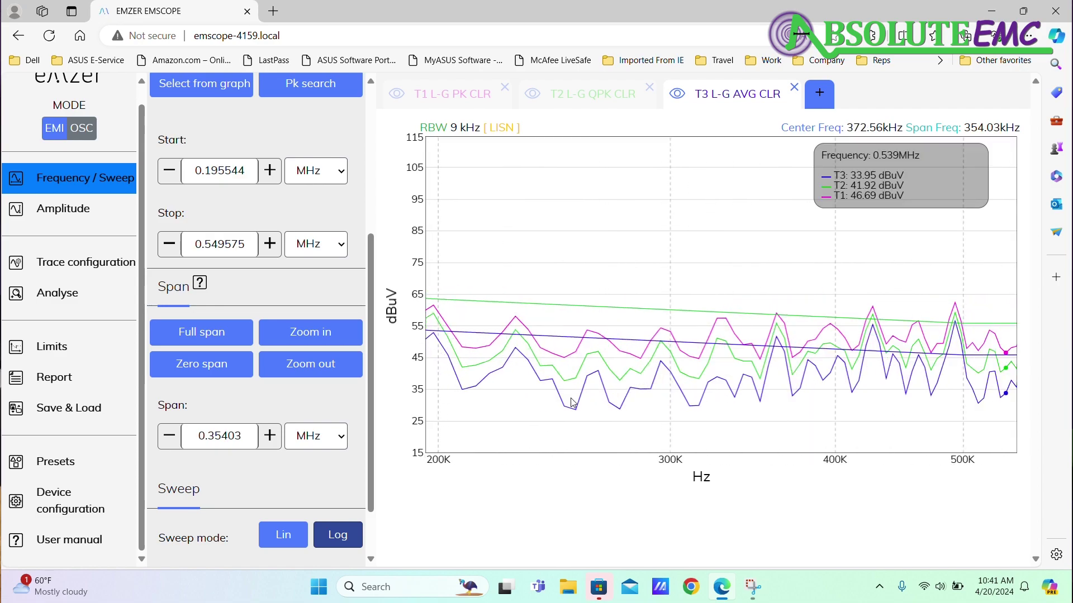
double_click(570, 406)
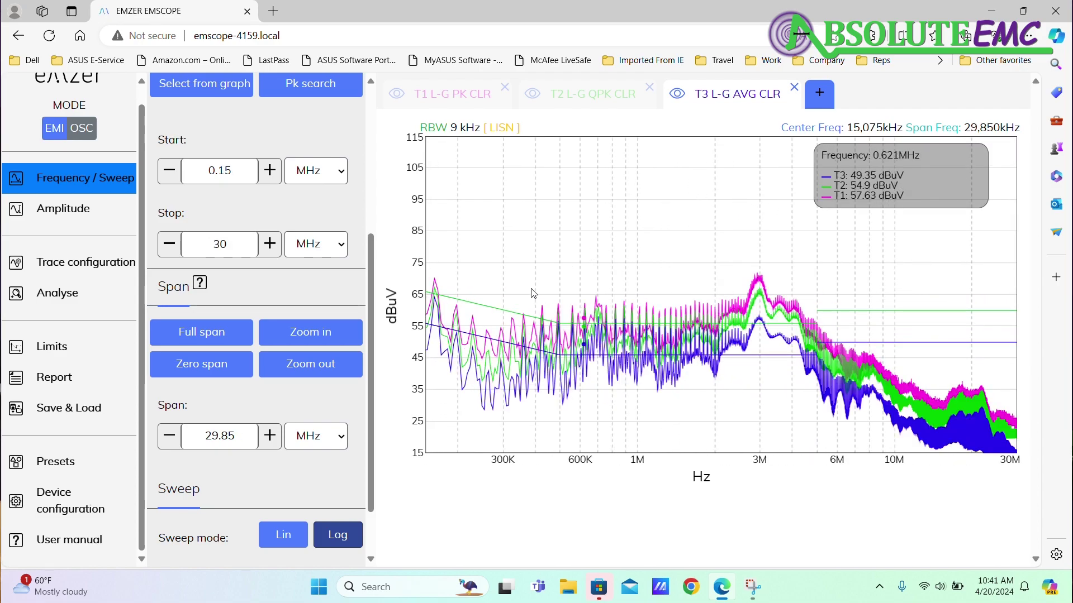
left_click(289, 368)
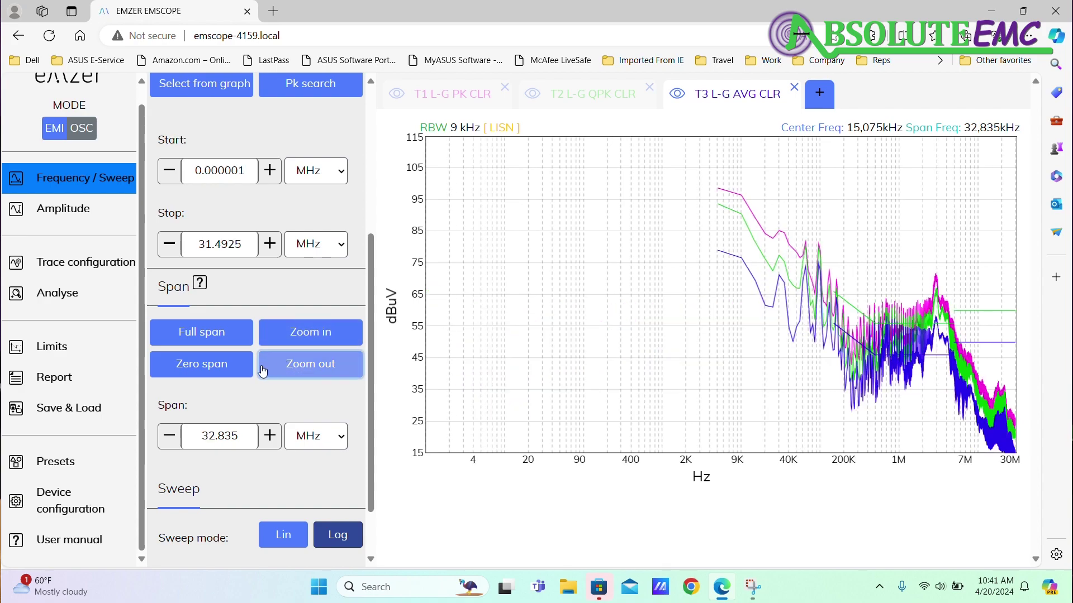
left_click(223, 342)
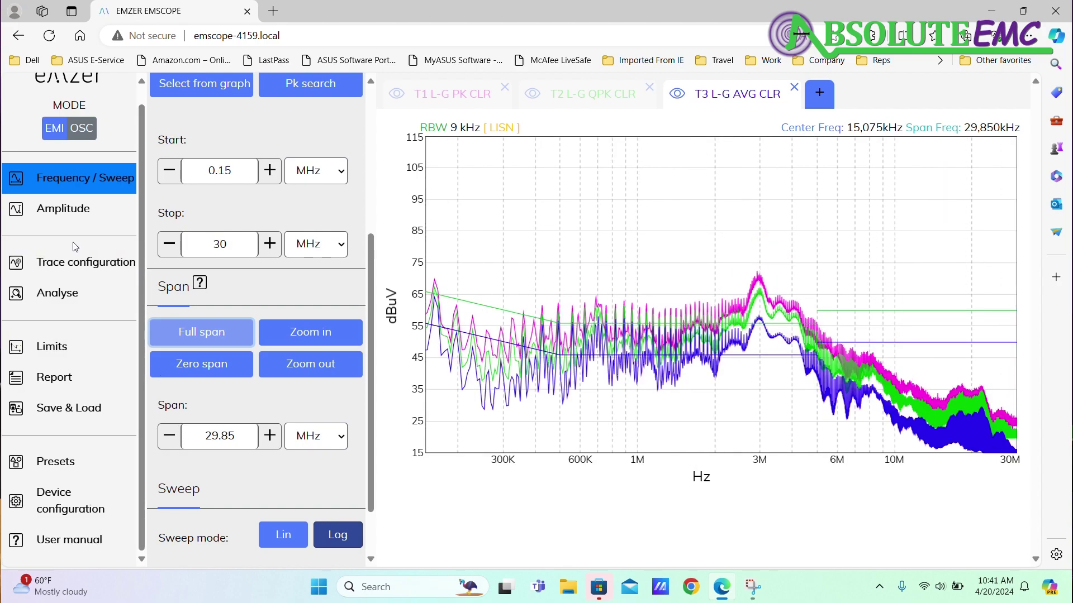
left_click(90, 219)
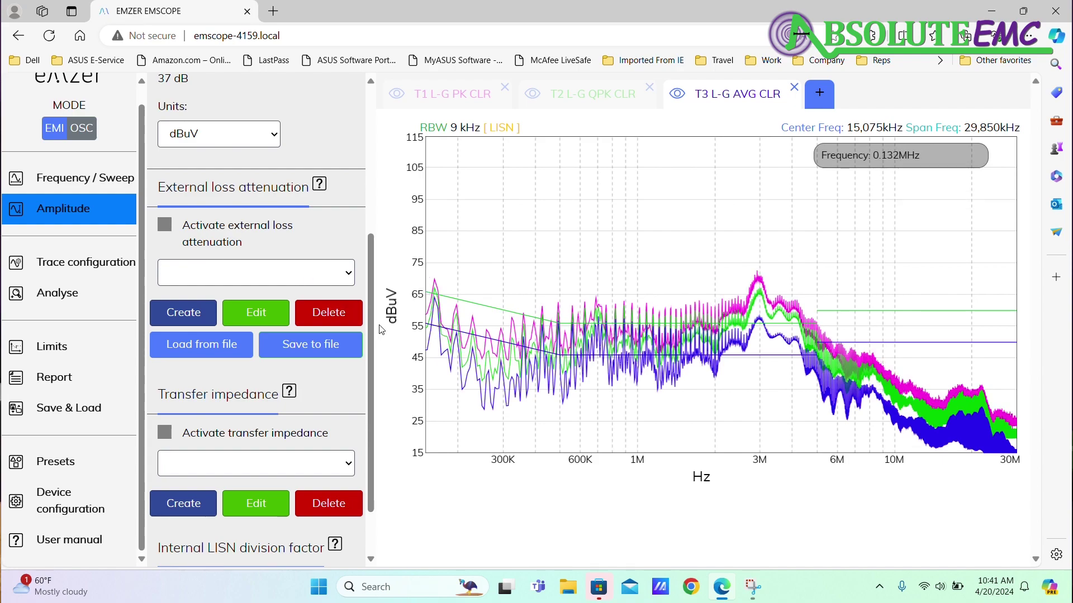
scroll(373, 329, "up", 5)
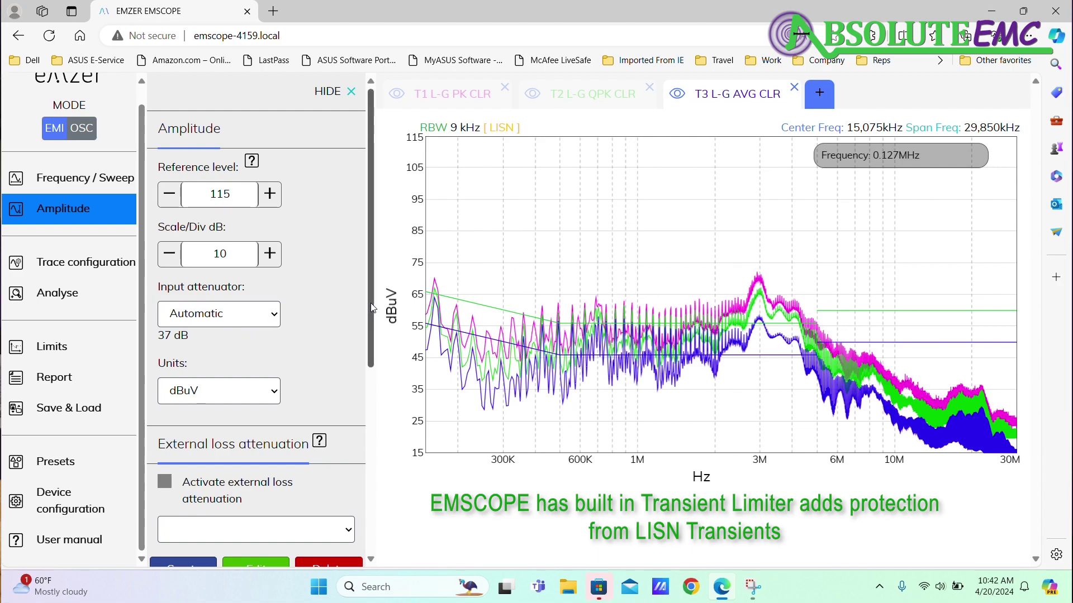
left_click_drag(367, 302, 348, 390)
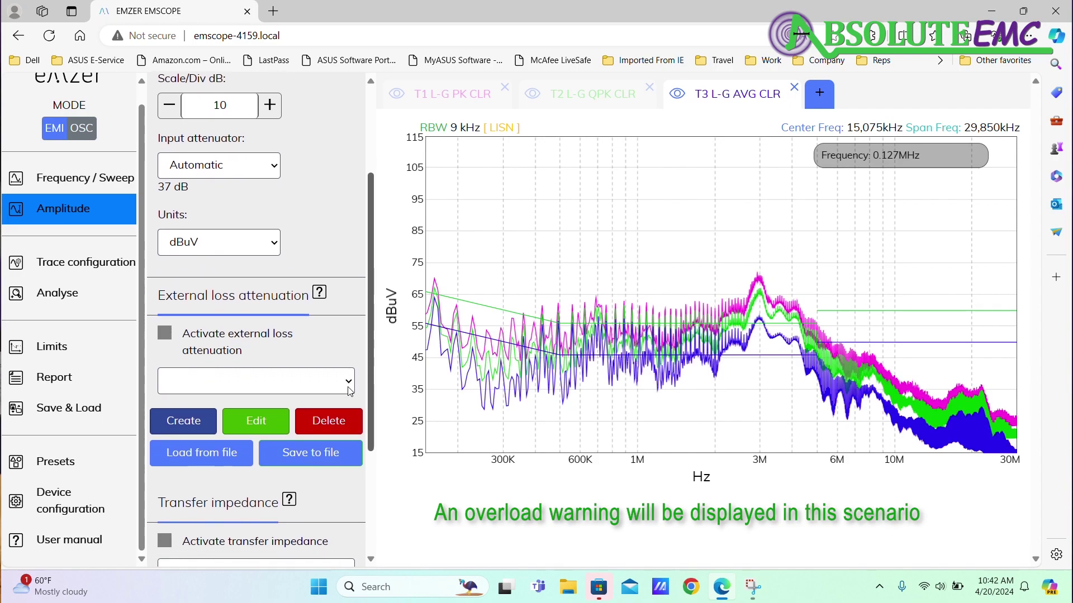
scroll(345, 402, "down", 3)
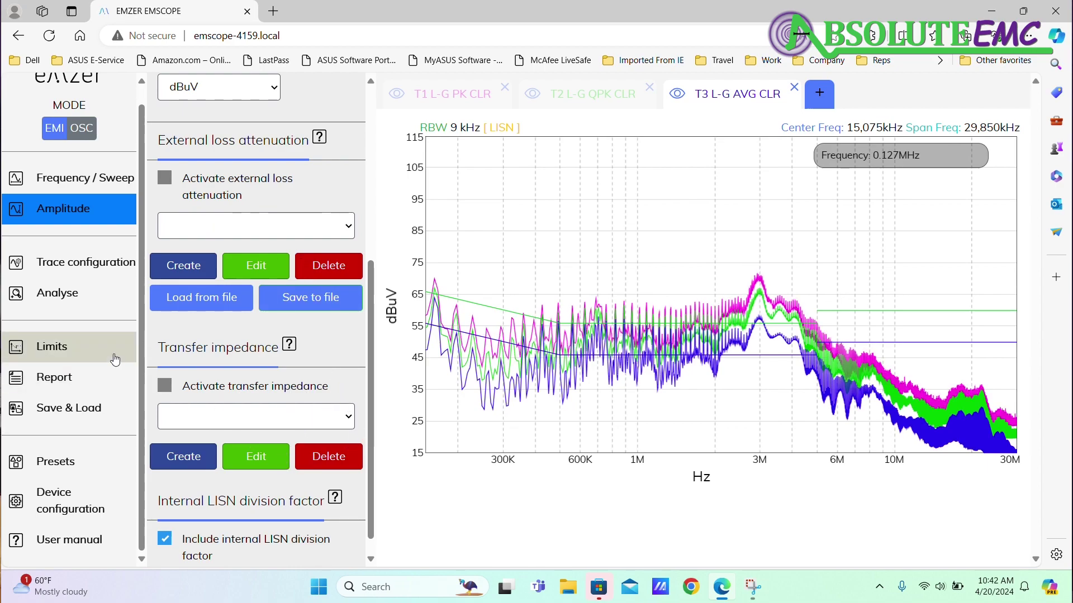
left_click(56, 273)
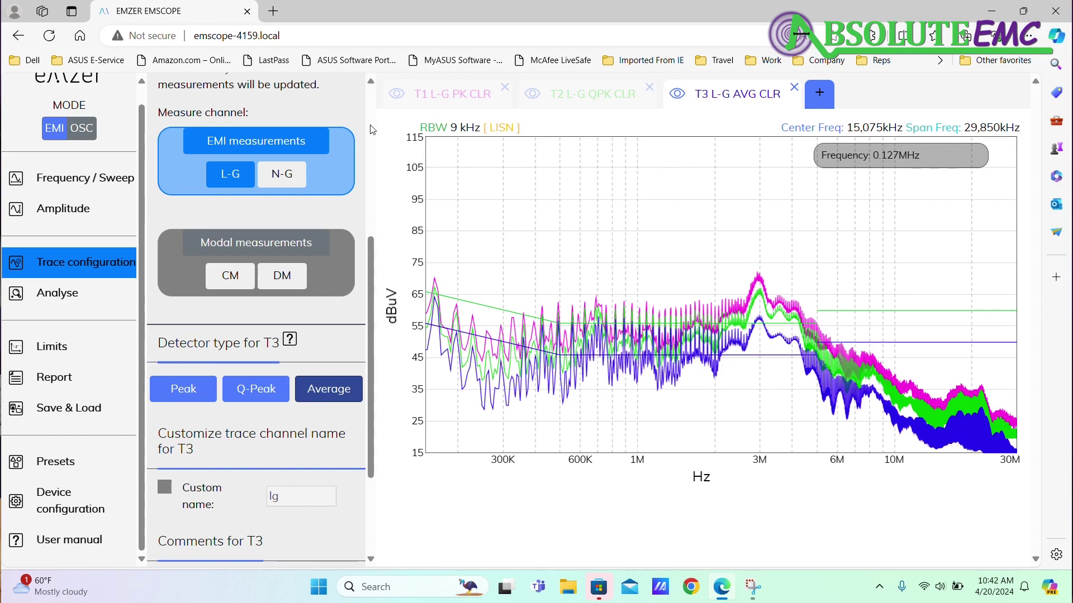
Select T1 and remove the T3 average and T2 quasi-peak traces, leaving only T1
scroll(370, 125, "up", 5)
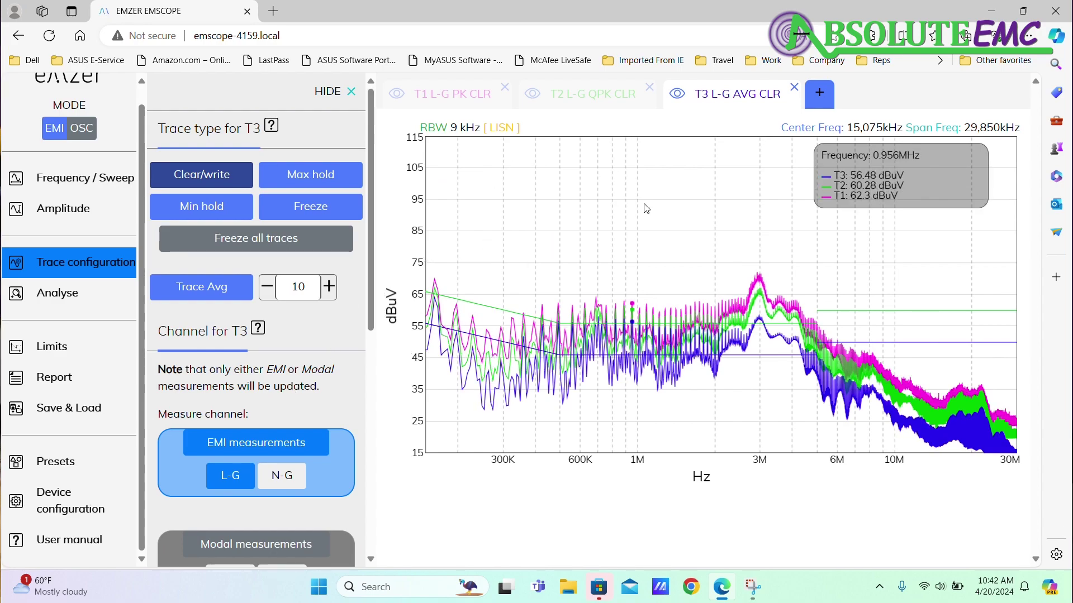
left_click(460, 96)
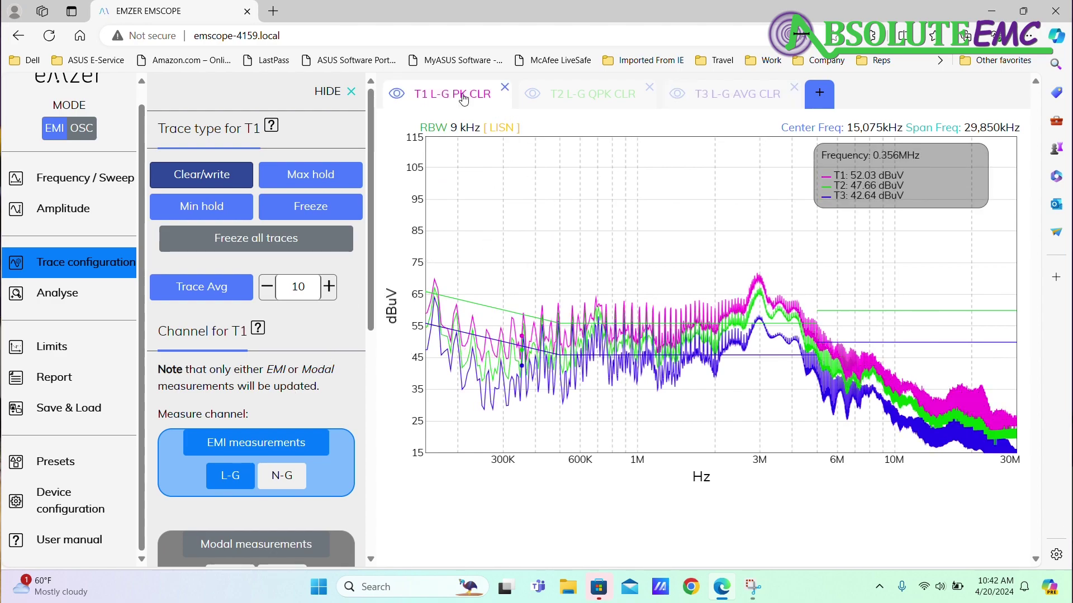
left_click(794, 88)
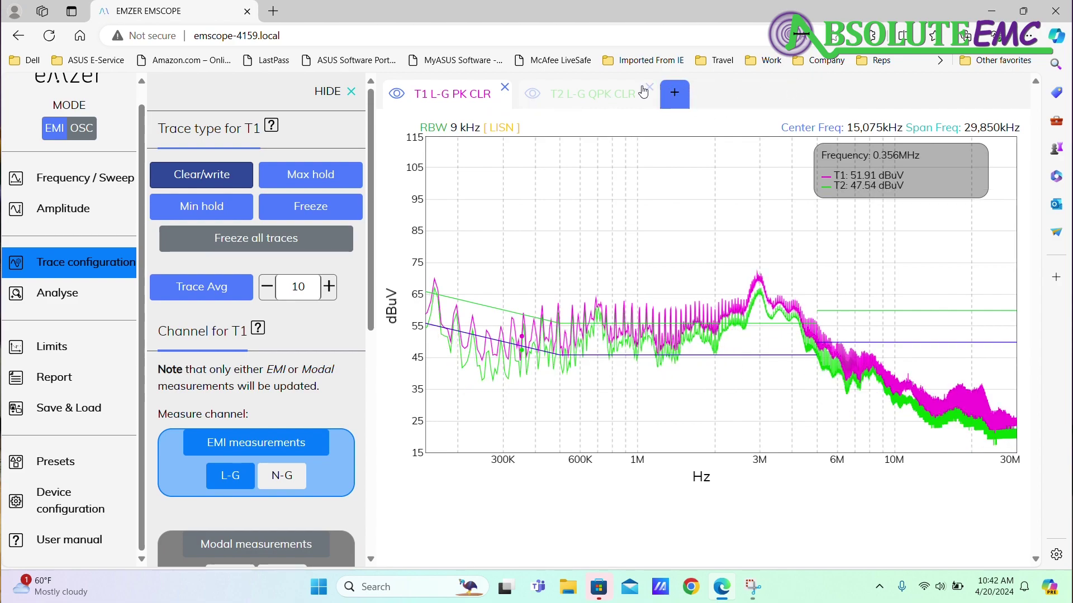
left_click(649, 89)
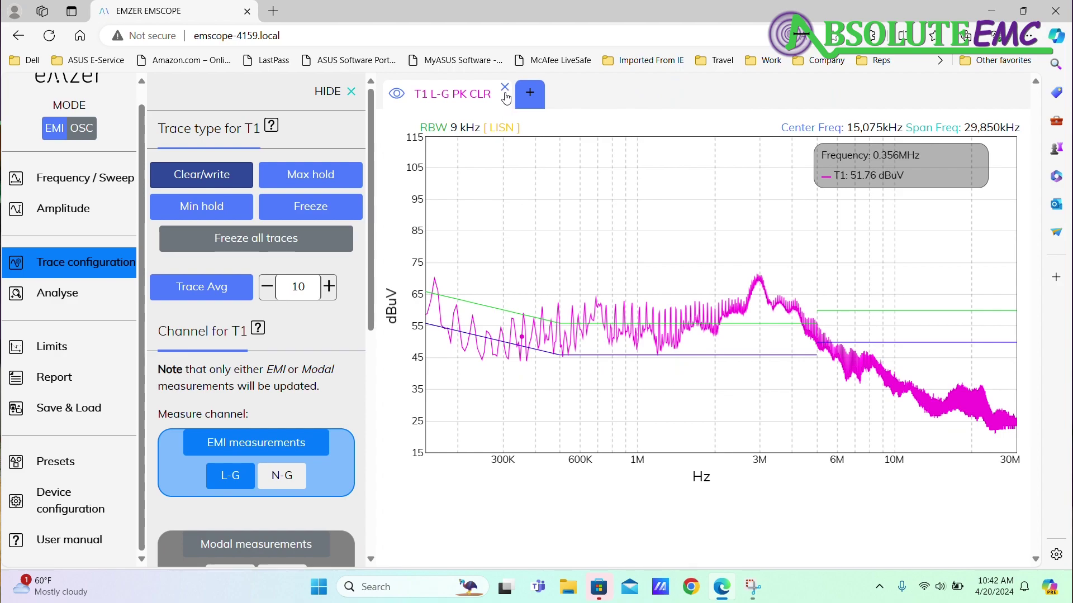
left_click(505, 89)
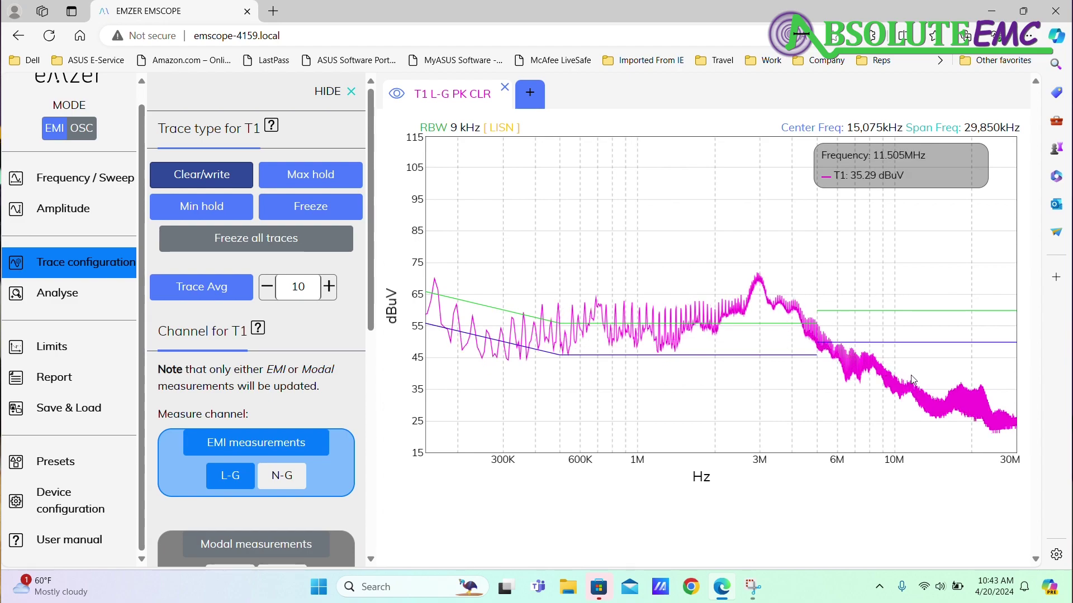
Zoom the plot to roughly 2–14 MHz, then reset it to the full 150K–30M span
left_click_drag(931, 358, 712, 302)
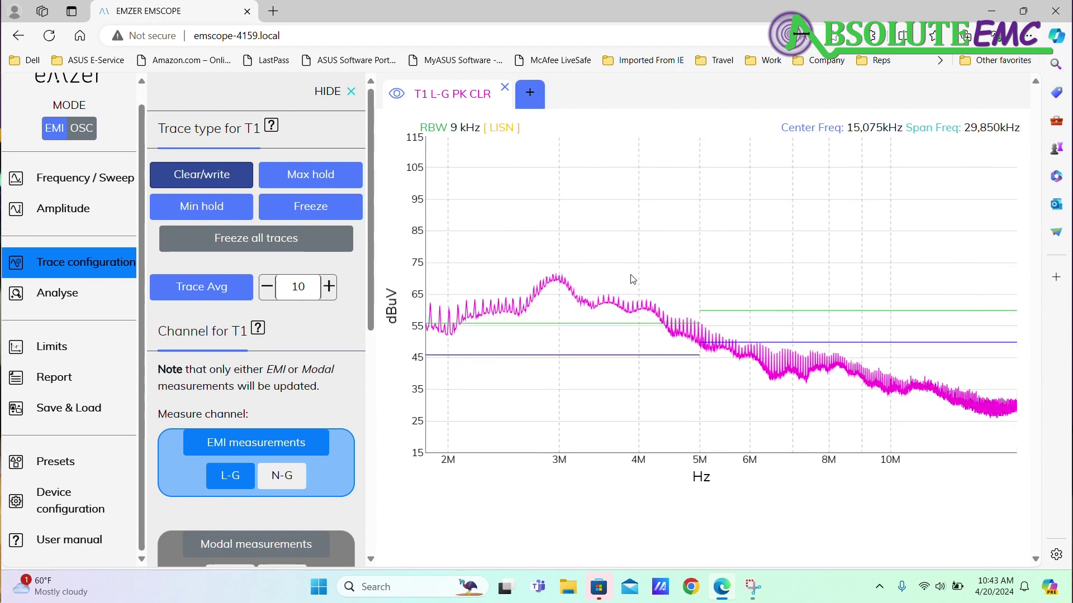
double_click(578, 193)
scroll(346, 190, "down", 1)
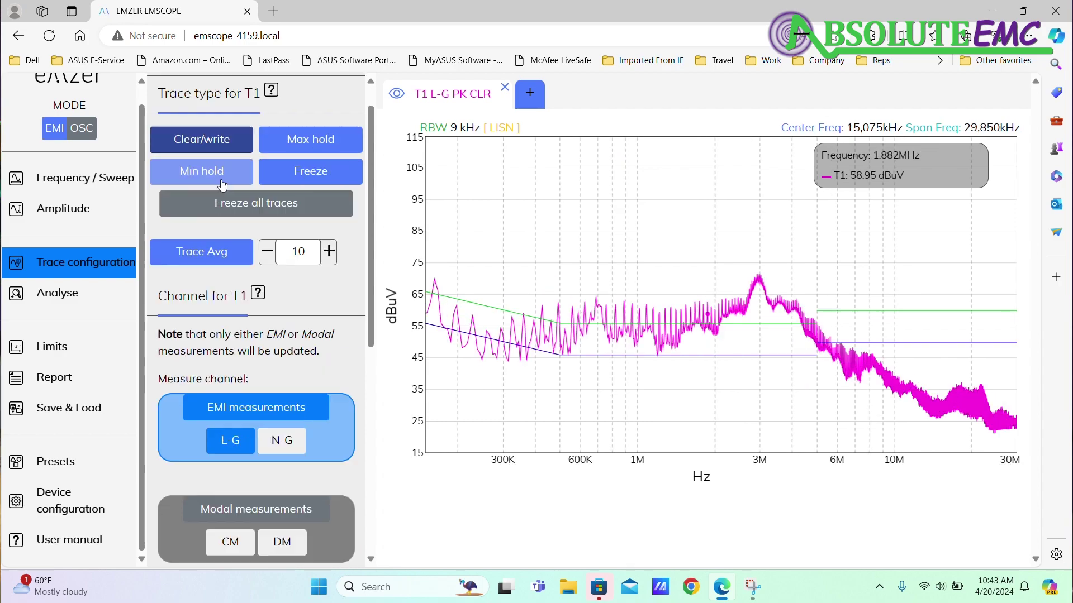
Freeze the T1 trace, then set it back to Clear/write for live updating
left_click(338, 177)
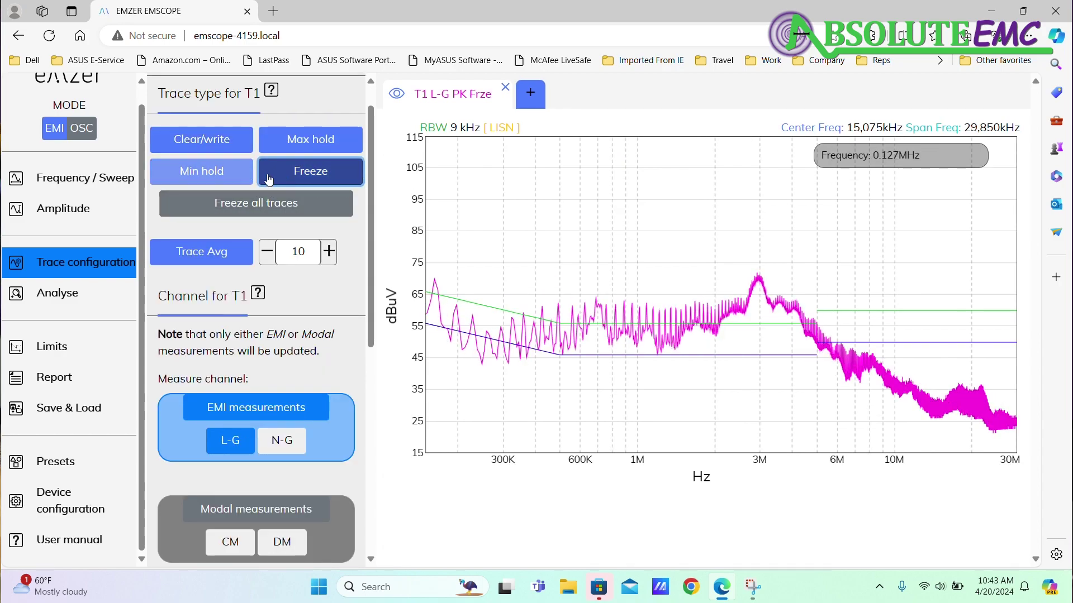
left_click(236, 152)
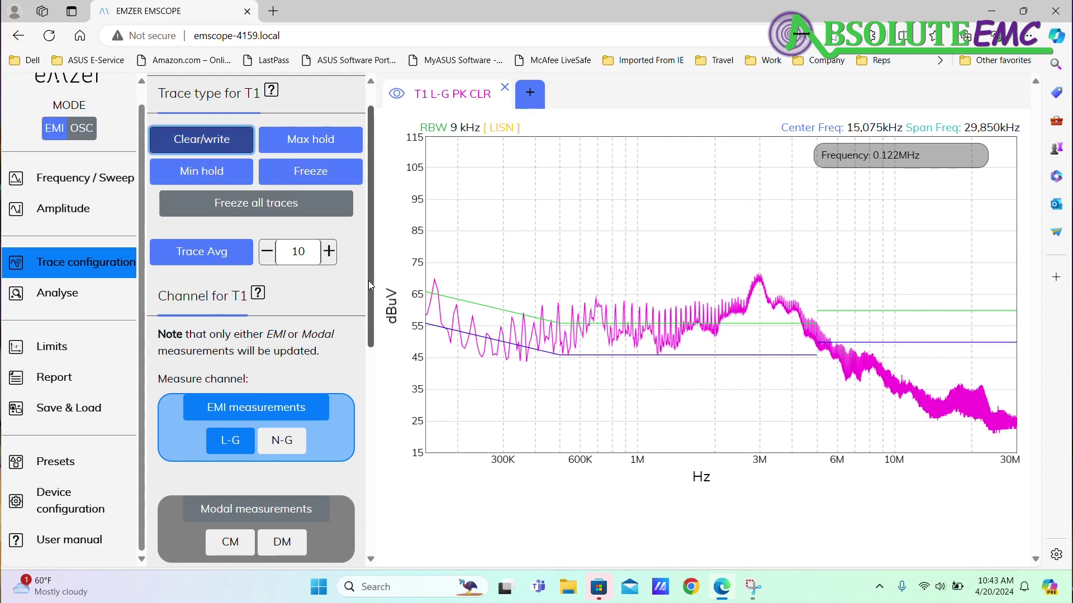
left_click_drag(375, 289, 353, 366)
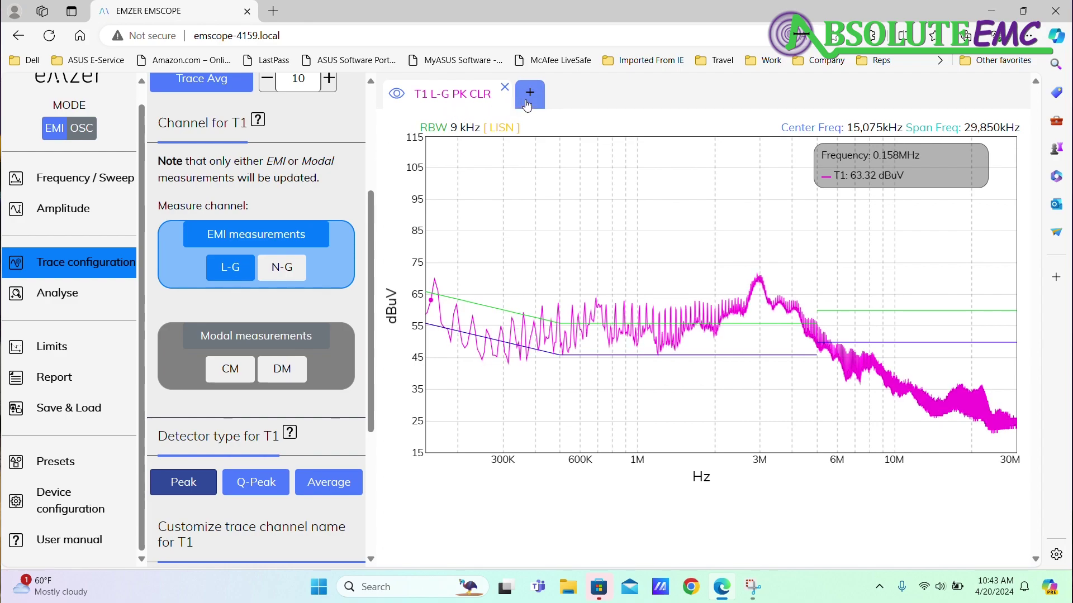
Add trace T2 measuring line-to-ground with the quasi-peak detector
left_click(530, 98)
left_click(230, 267)
left_click(254, 493)
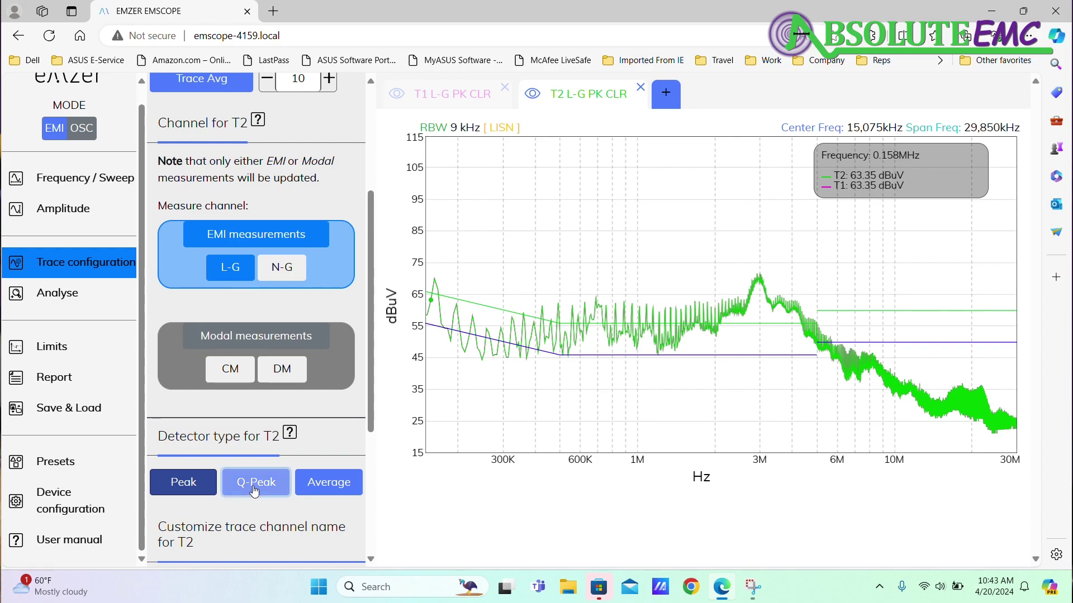
Add trace T3 with the Average detector on L-G, briefly trying N-G first
left_click(680, 93)
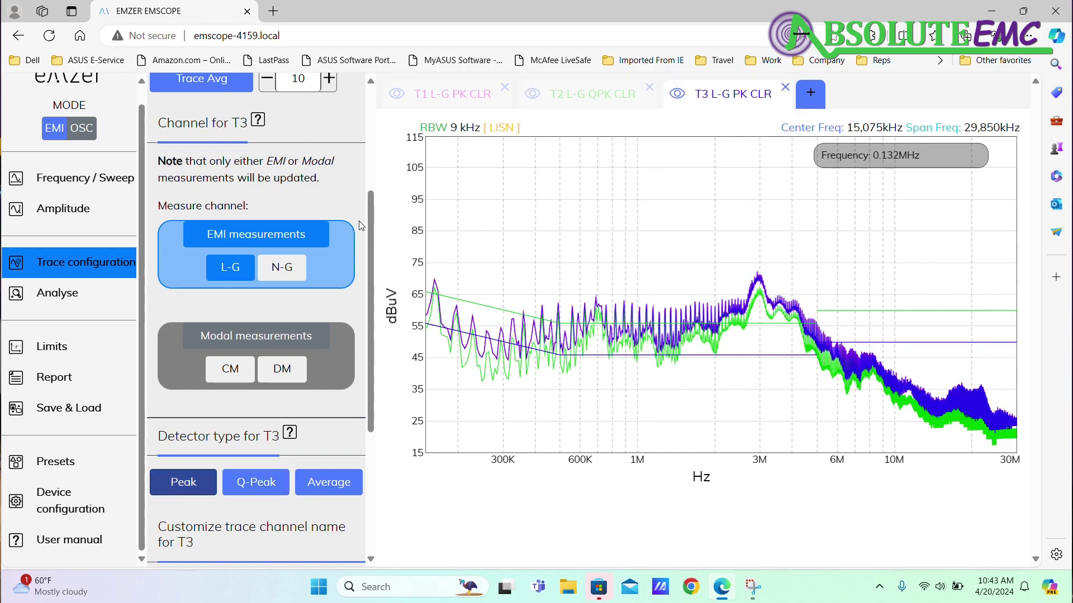
left_click(237, 264)
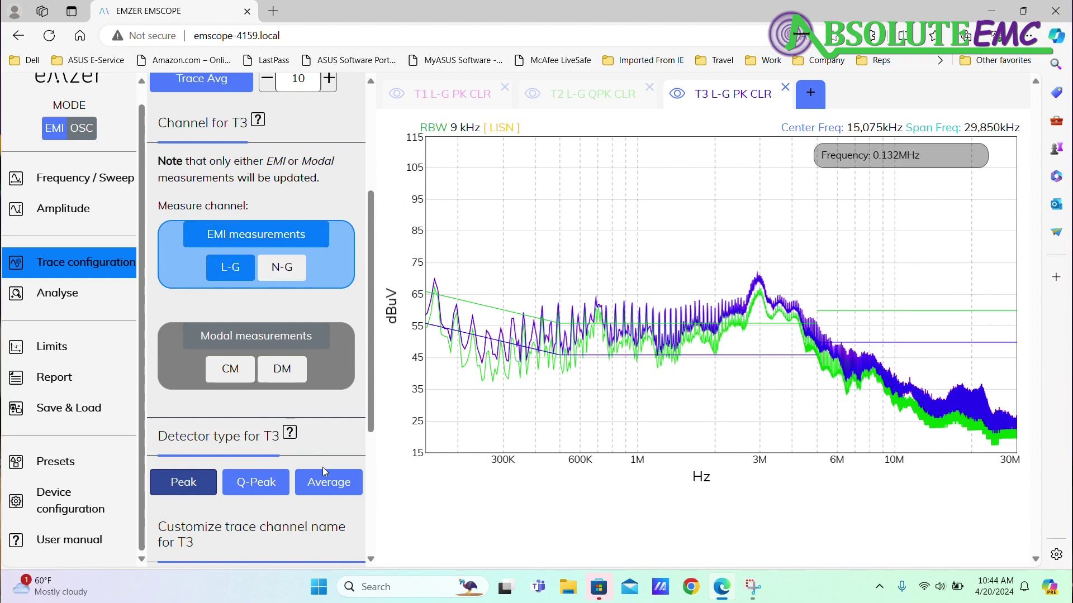
left_click(328, 485)
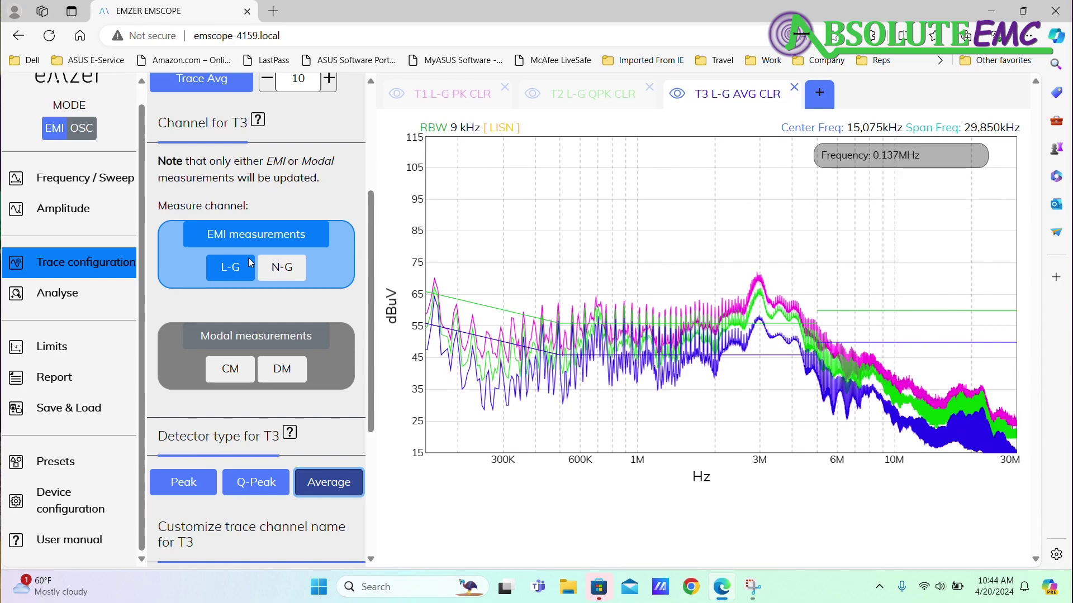
left_click(282, 268)
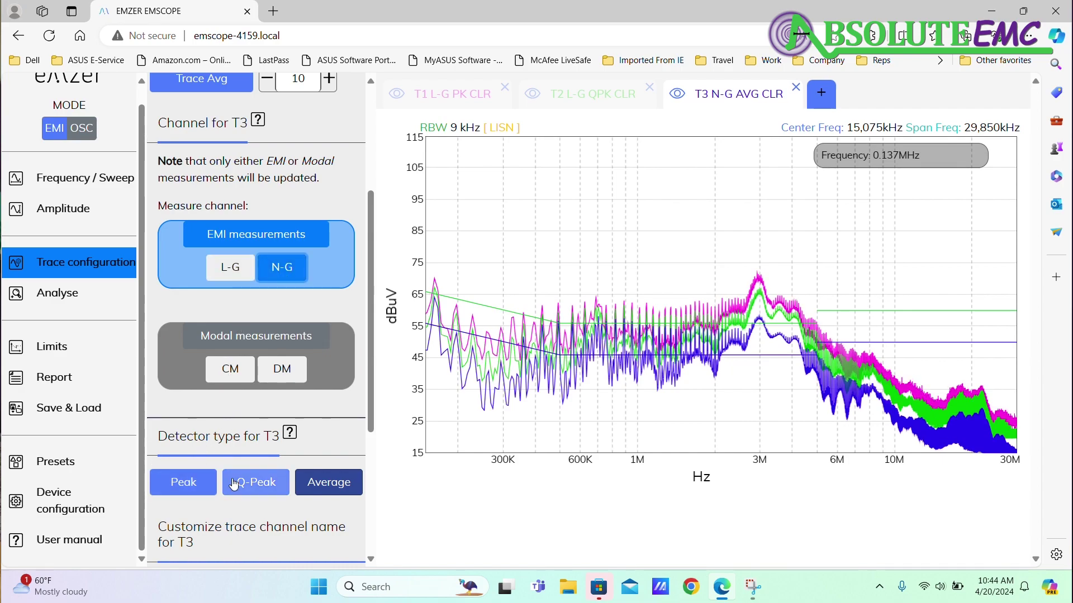
left_click(230, 268)
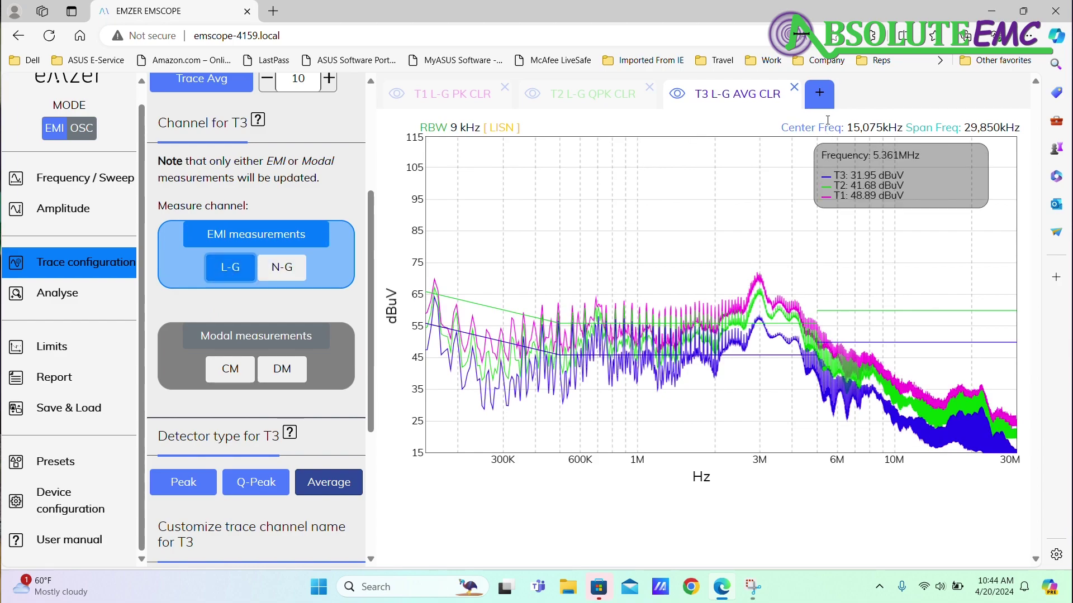
left_click(824, 96)
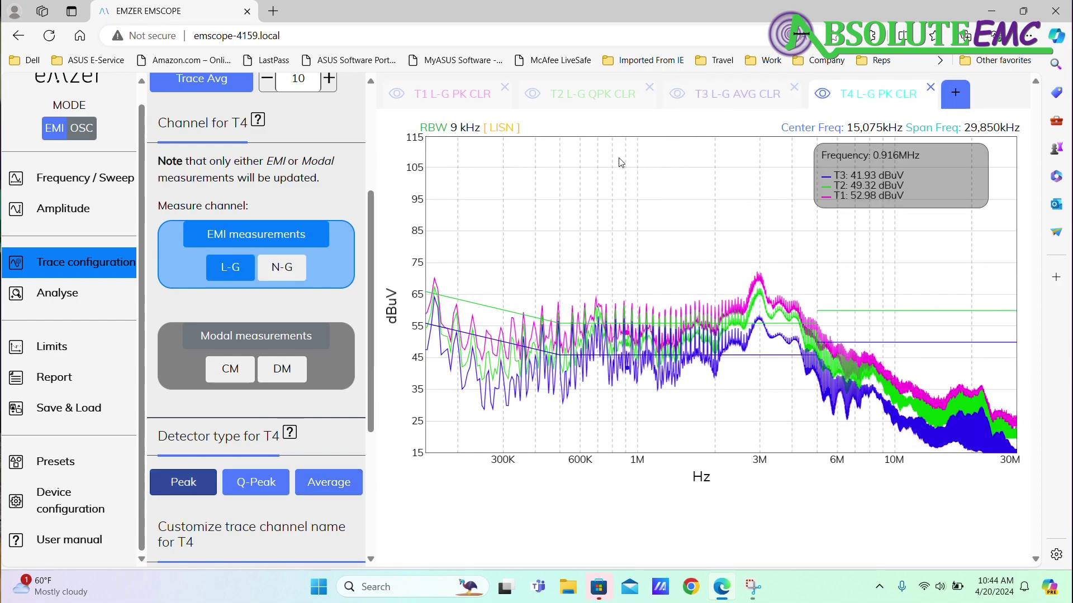
left_click(276, 267)
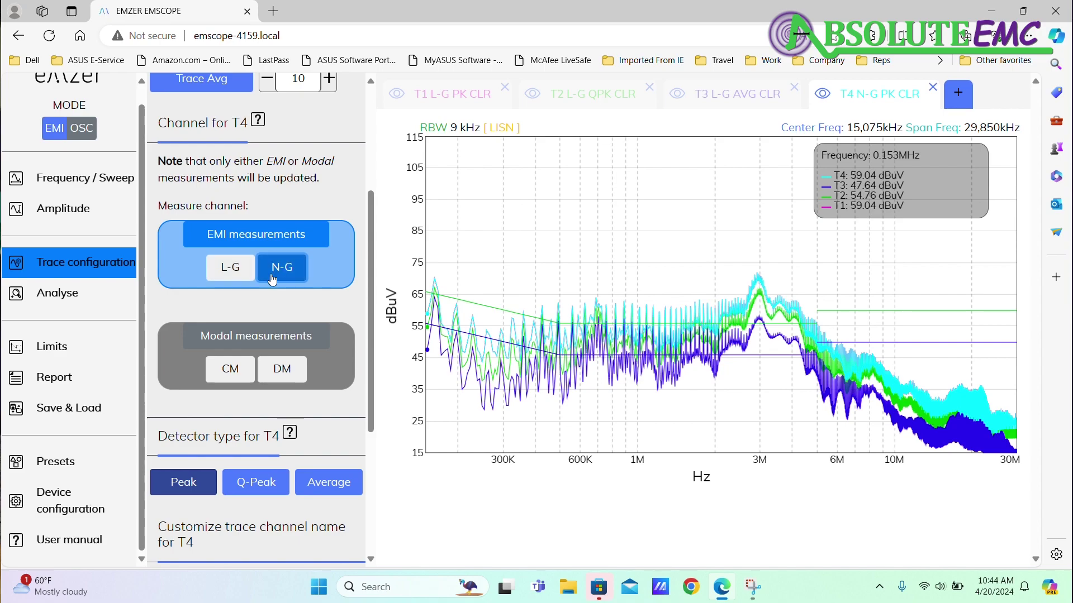
left_click(263, 491)
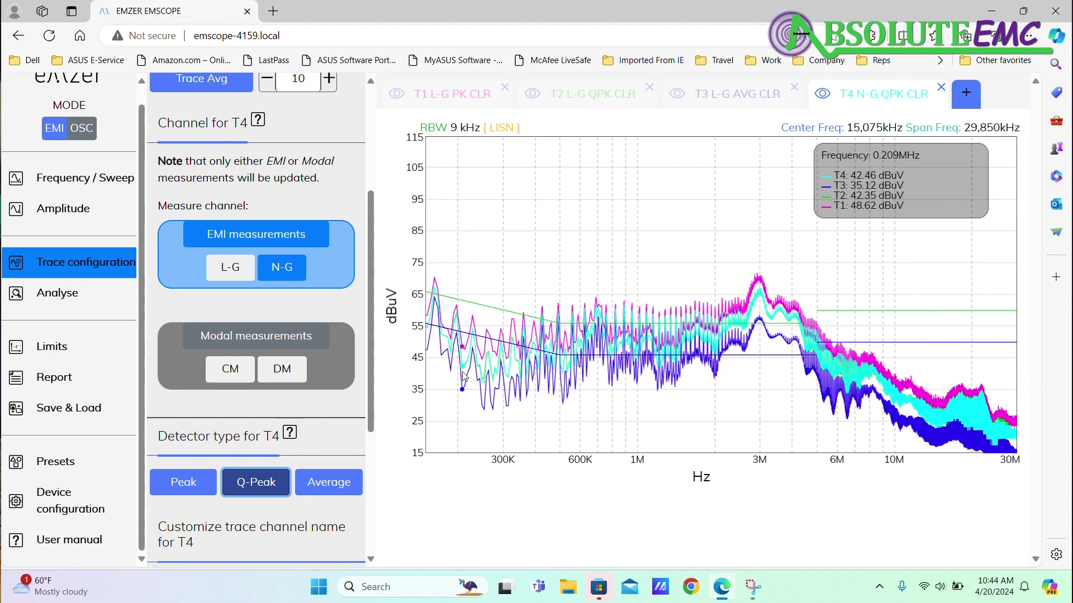
left_click(941, 89)
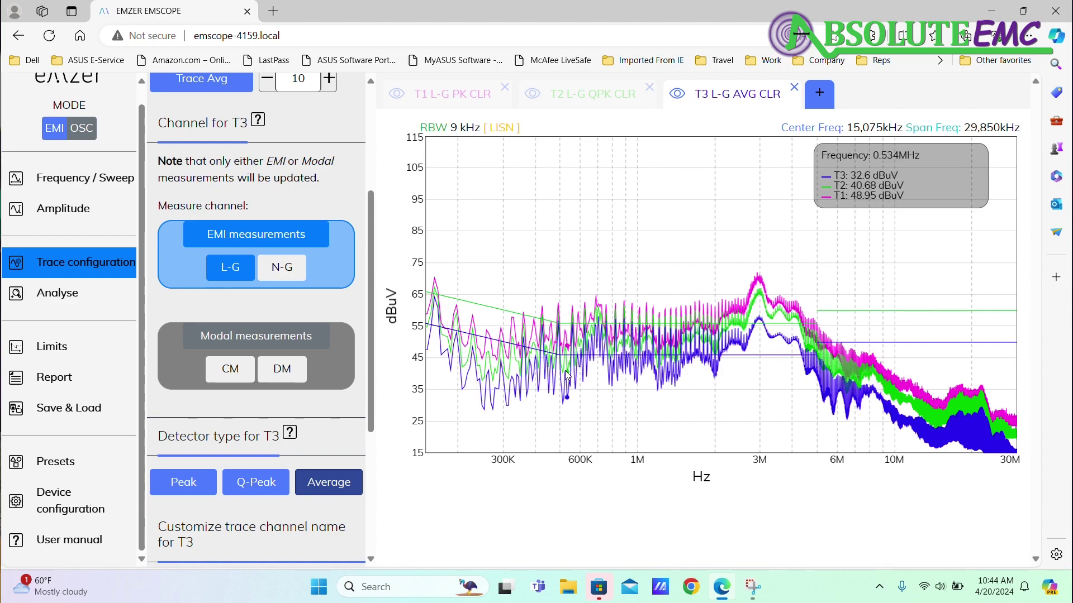
In Limits, toggle Plot standard off, keep CISPR 32 CLASS B band B, and replot its limit lines
left_click(79, 351)
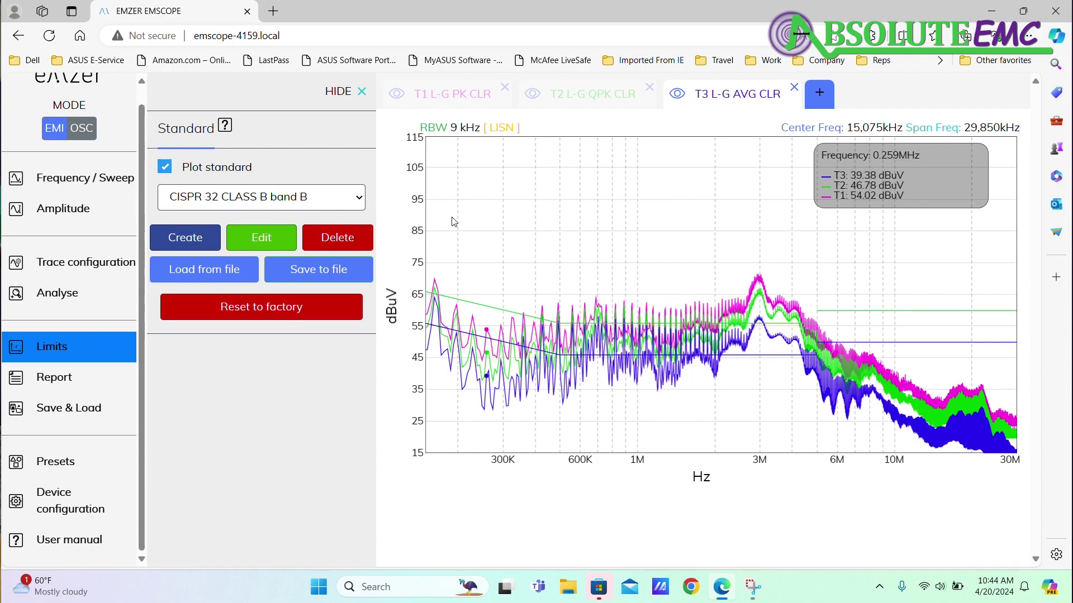
left_click(165, 170)
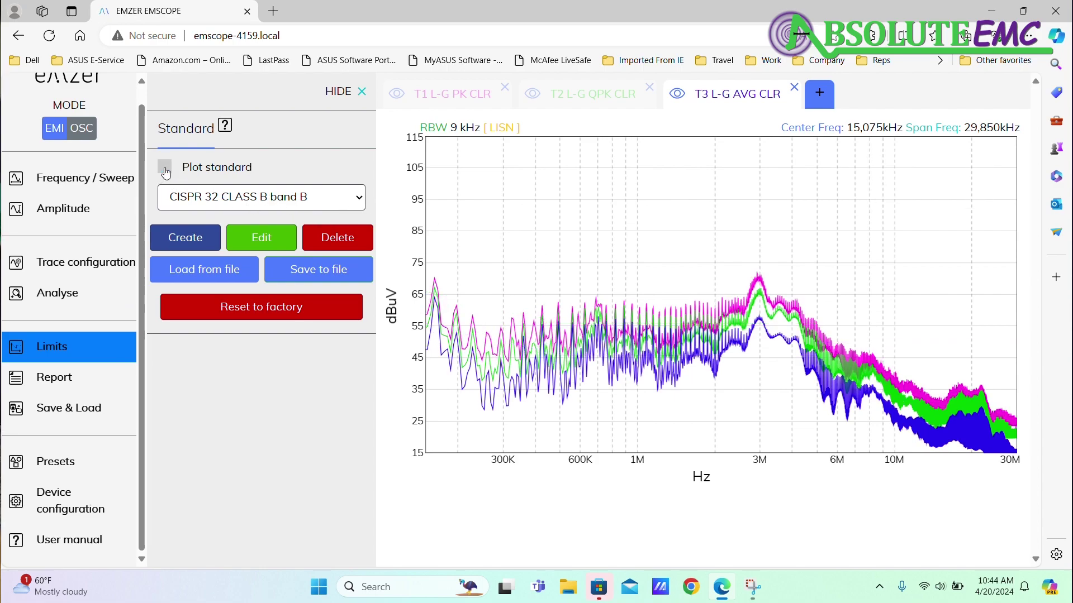
left_click(360, 202)
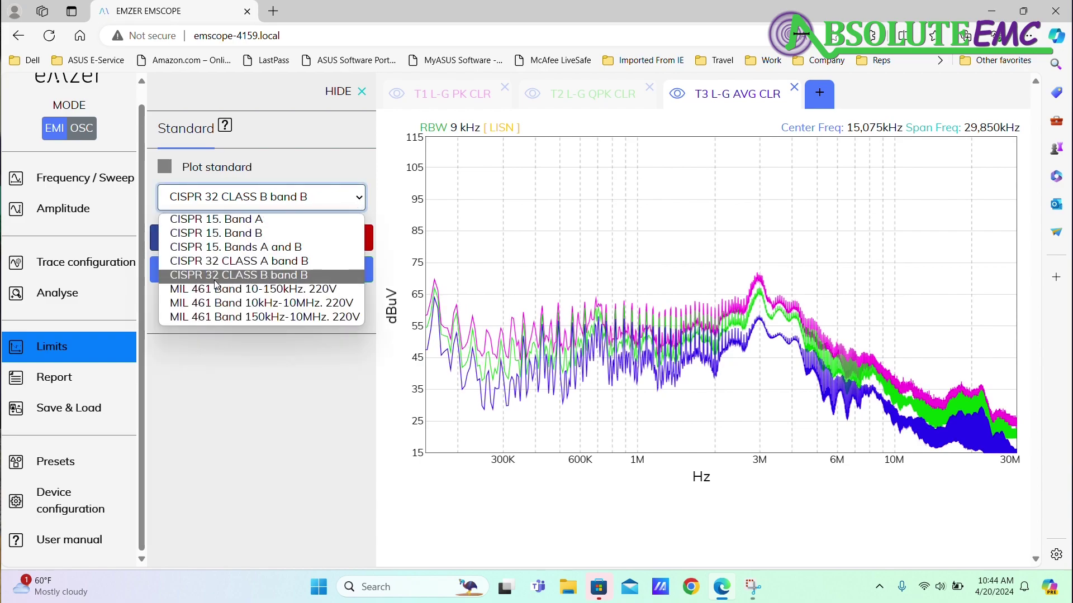
left_click(288, 279)
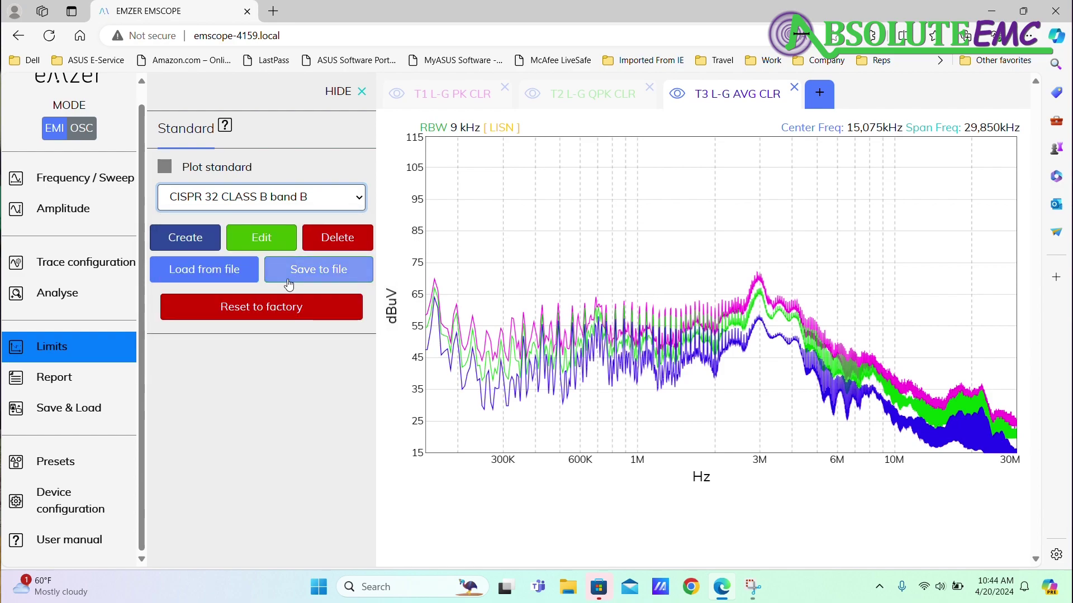
left_click(168, 168)
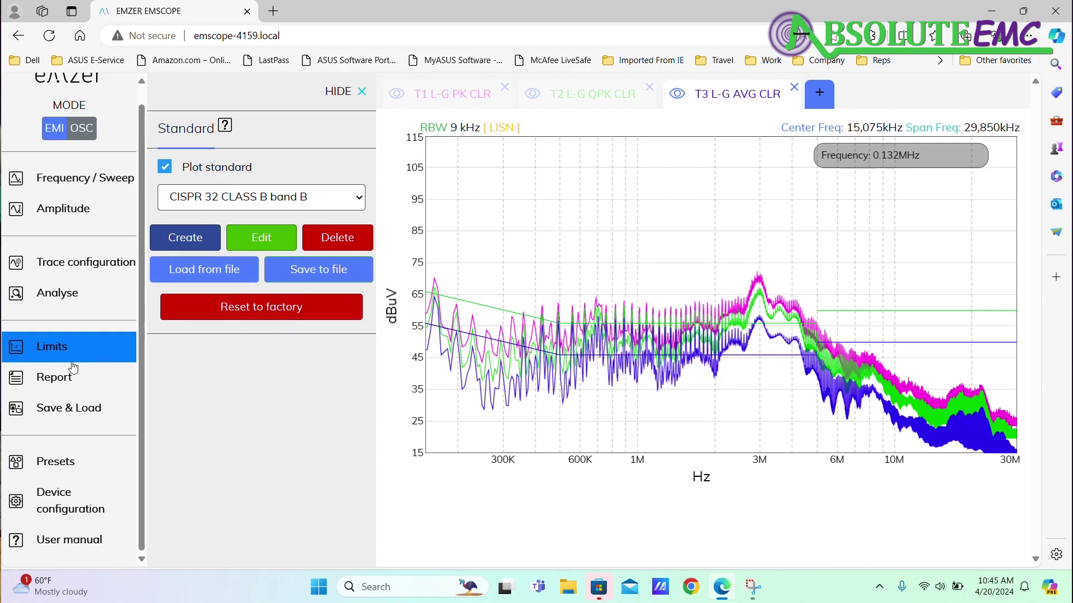
left_click(67, 277)
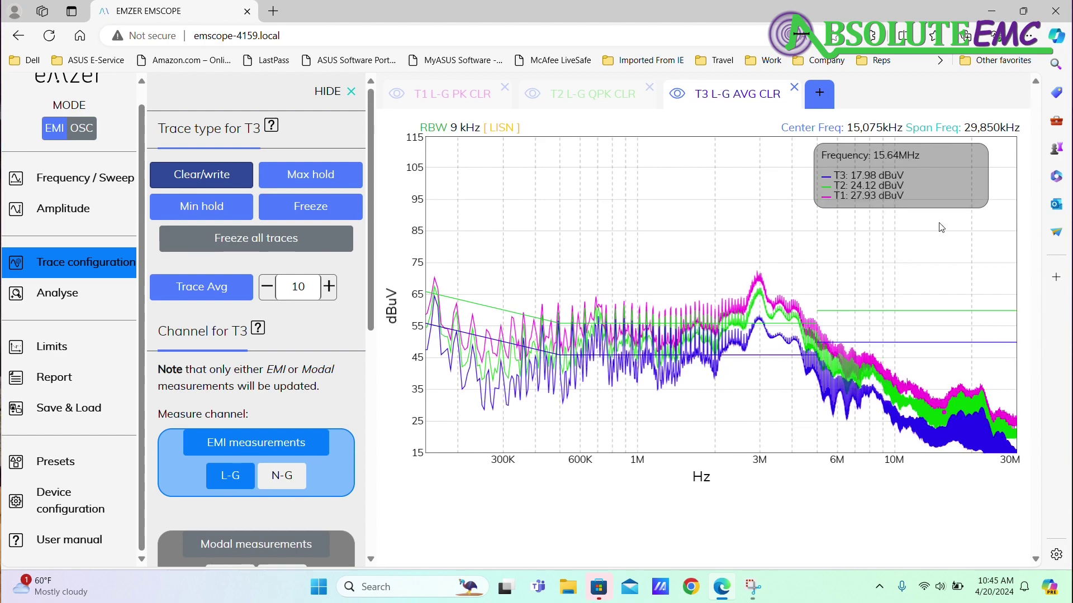
Hide T3, and set T1 to modal common-mode (CM) with the quasi-peak detector
left_click(678, 95)
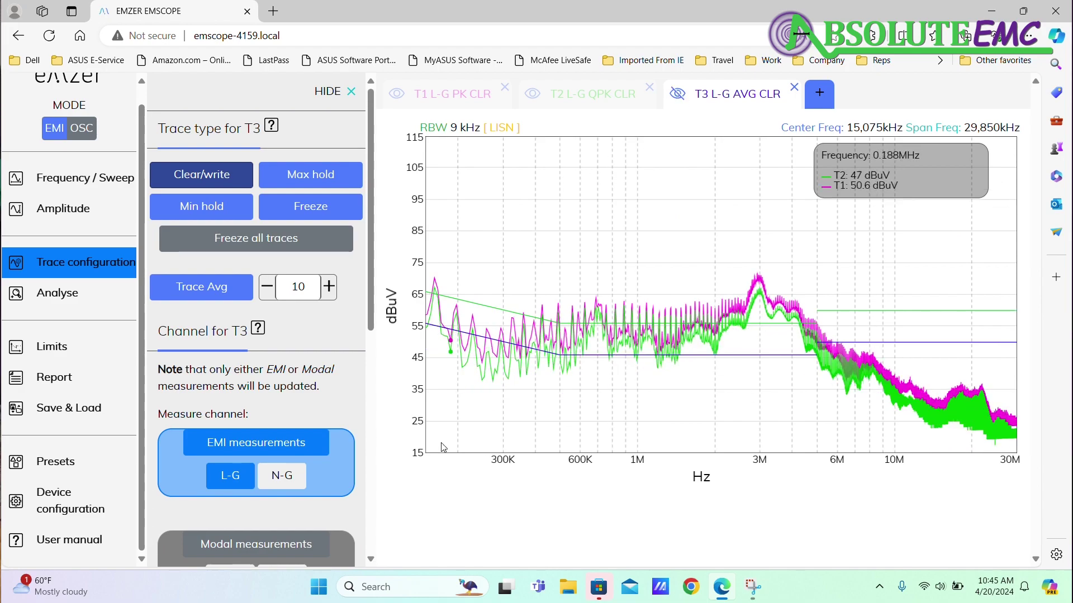
scroll(357, 357, "down", 4)
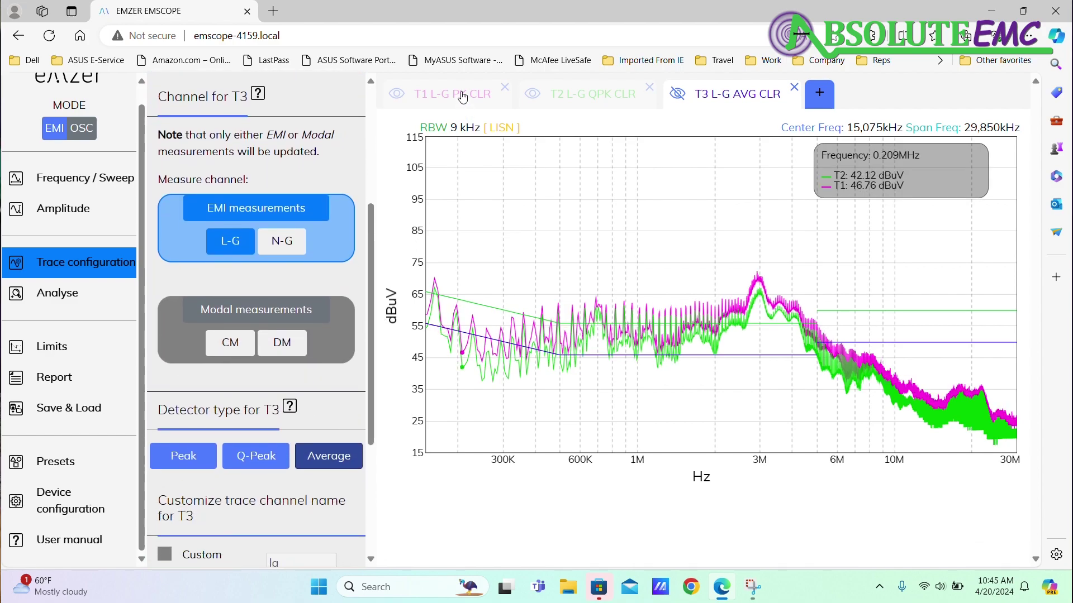
left_click(459, 88)
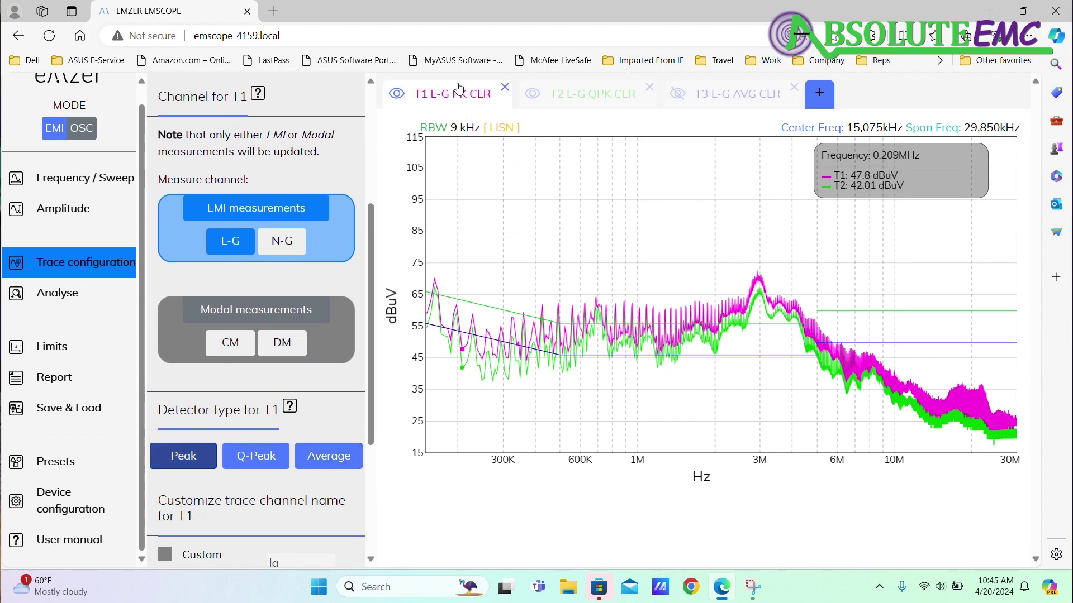
left_click(246, 311)
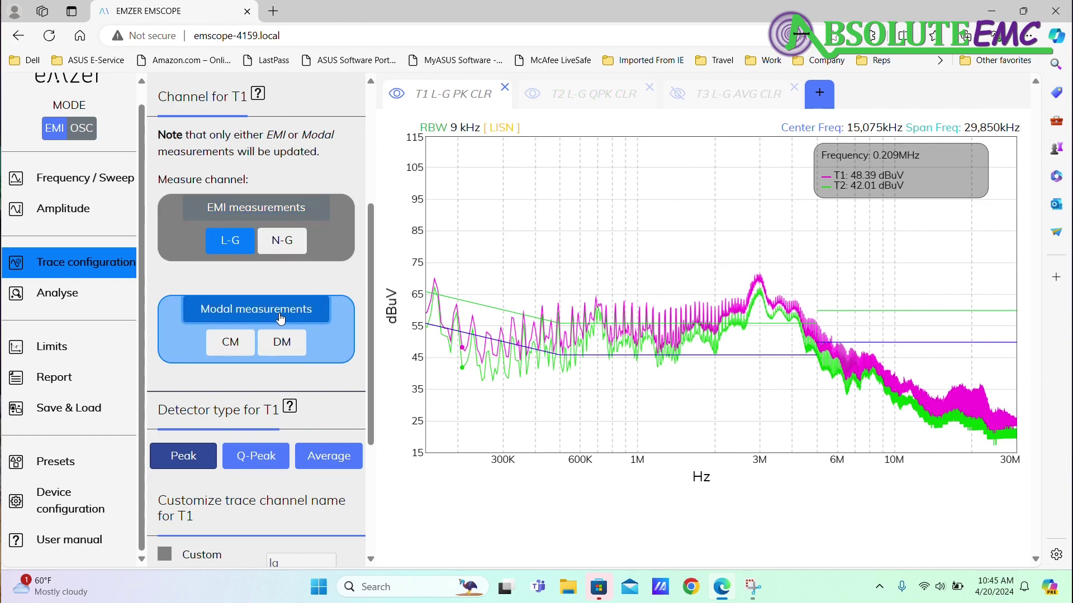
left_click(236, 350)
left_click(283, 457)
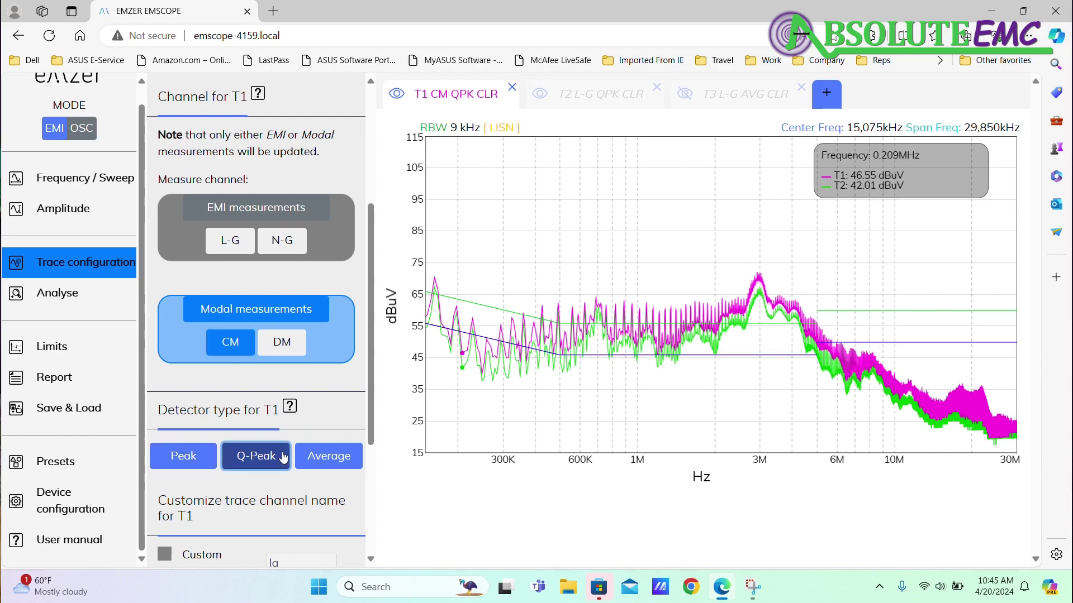
Set T2 to differential-mode (DM) with the quasi-peak detector
left_click(570, 106)
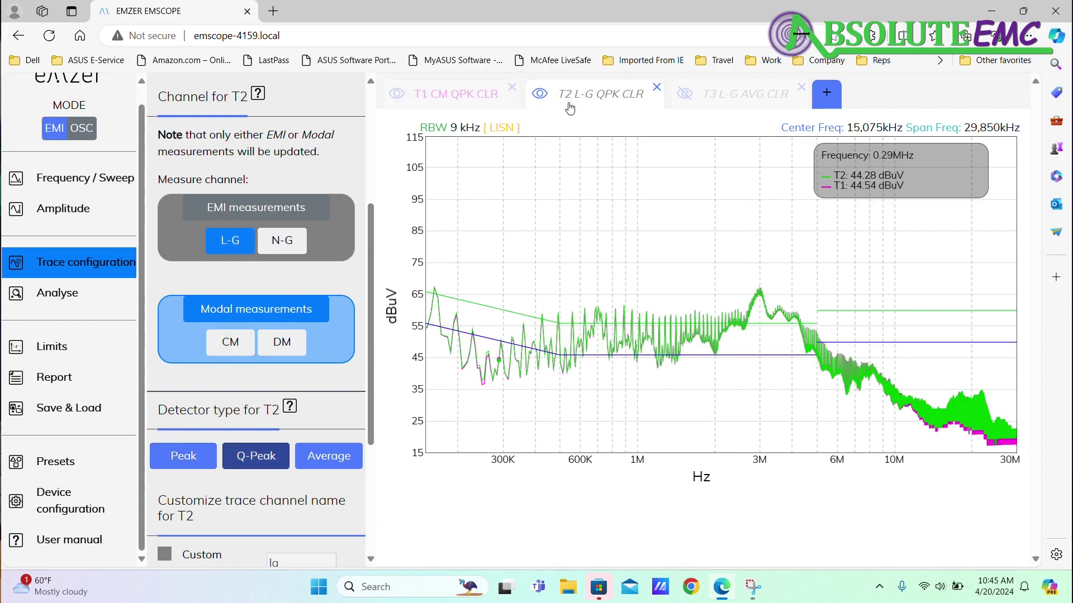
left_click(284, 346)
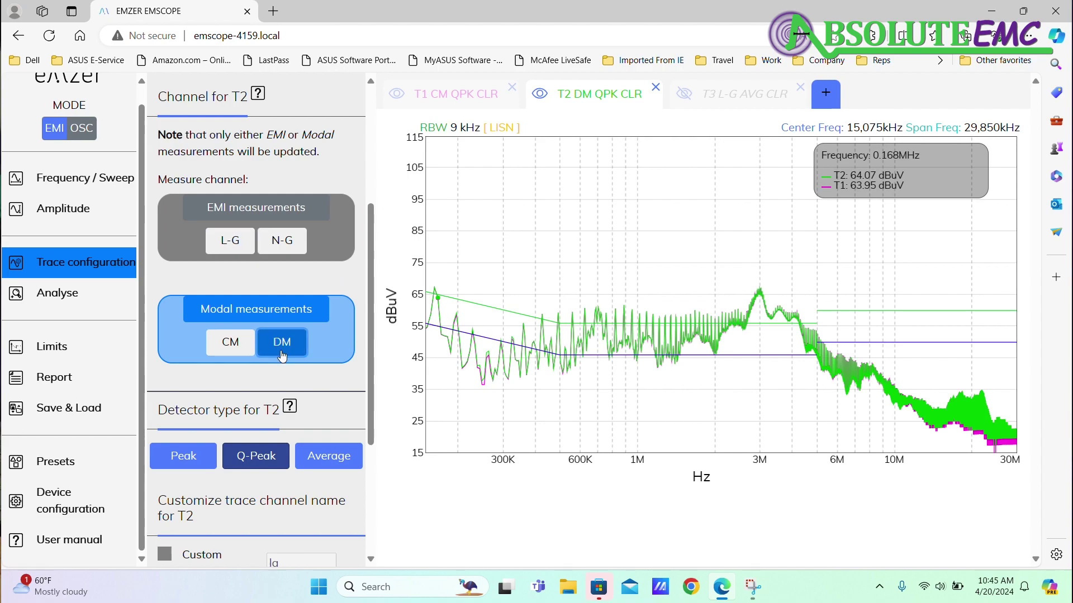
left_click(261, 465)
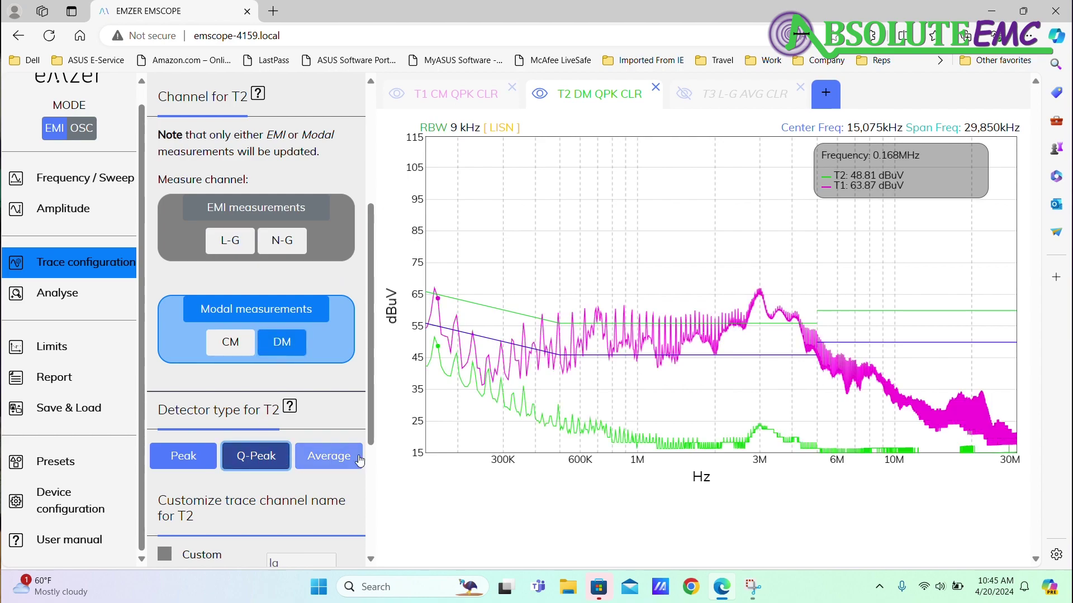